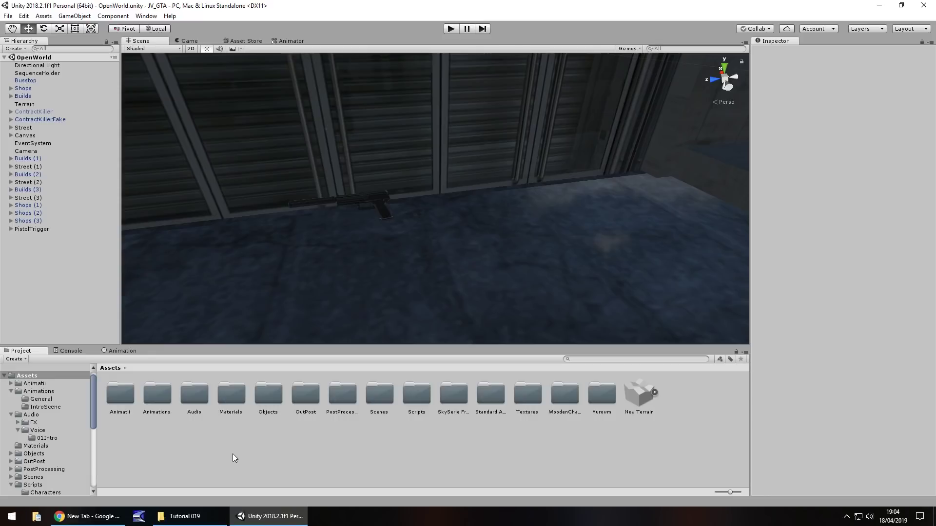
# Step: Bring the browser forward and close the empty new tab so only Mixamo remains
pyautogui.click(87, 516)
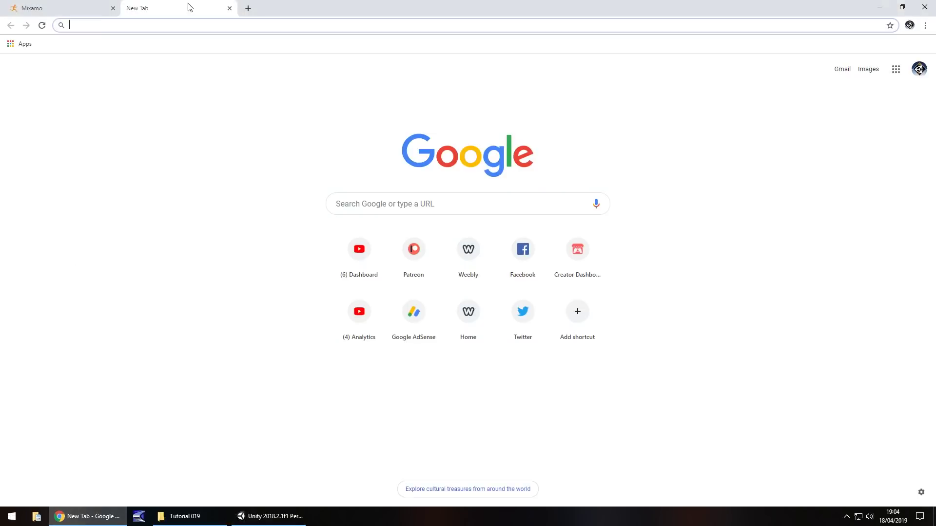
pyautogui.click(229, 9)
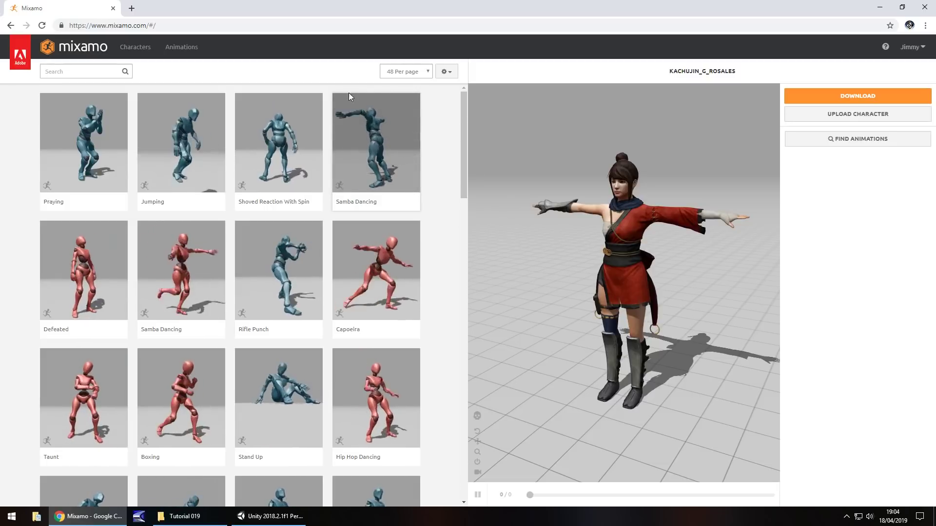
# Step: Find Malcolm in the Characters library and load him in place of KACHUJIN_G_ROSALES
pyautogui.click(130, 48)
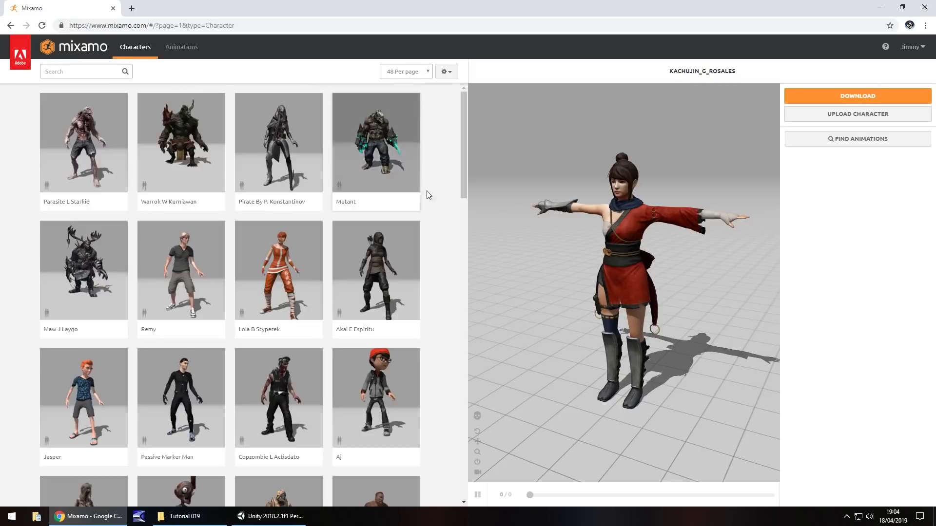
pyautogui.scroll(-15, 453, 237)
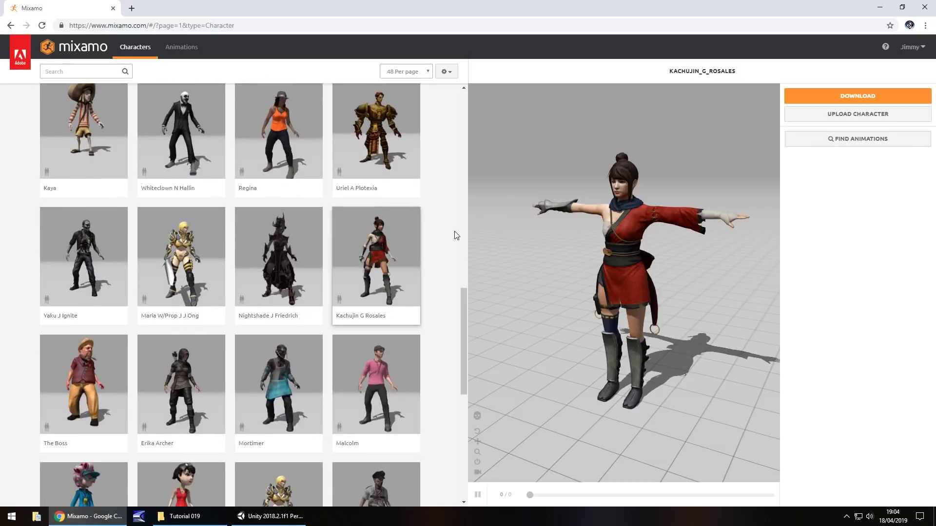
pyautogui.scroll(-2, 453, 231)
pyautogui.click(379, 280)
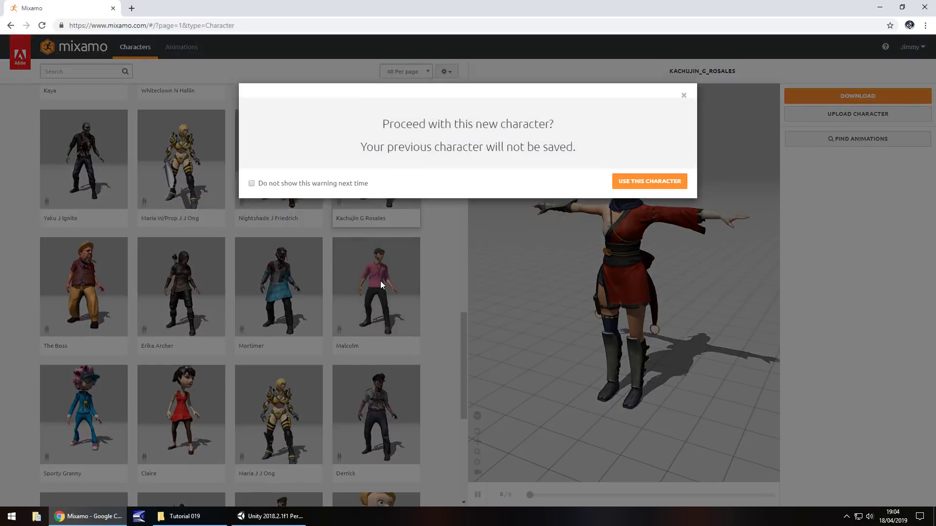
pyautogui.click(647, 183)
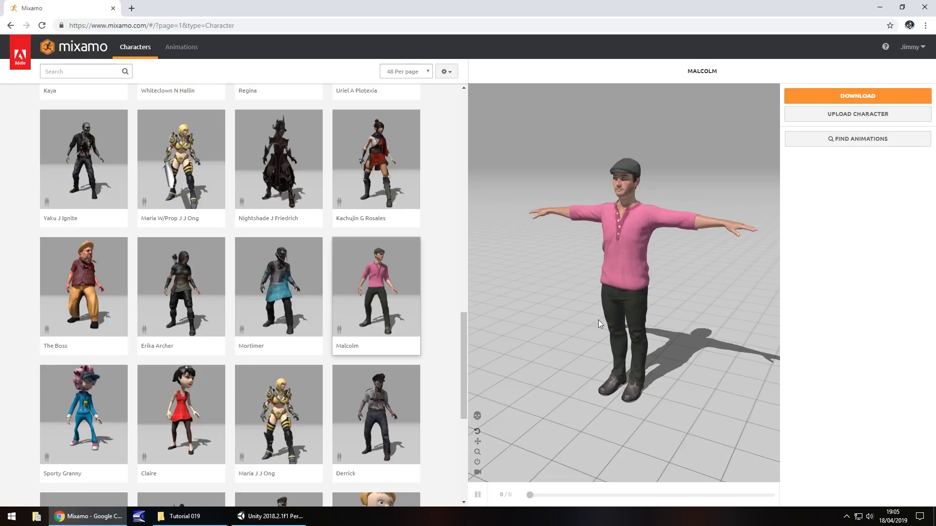
# Step: Search the Animations library for 'walking', listing its 370 results
pyautogui.click(184, 51)
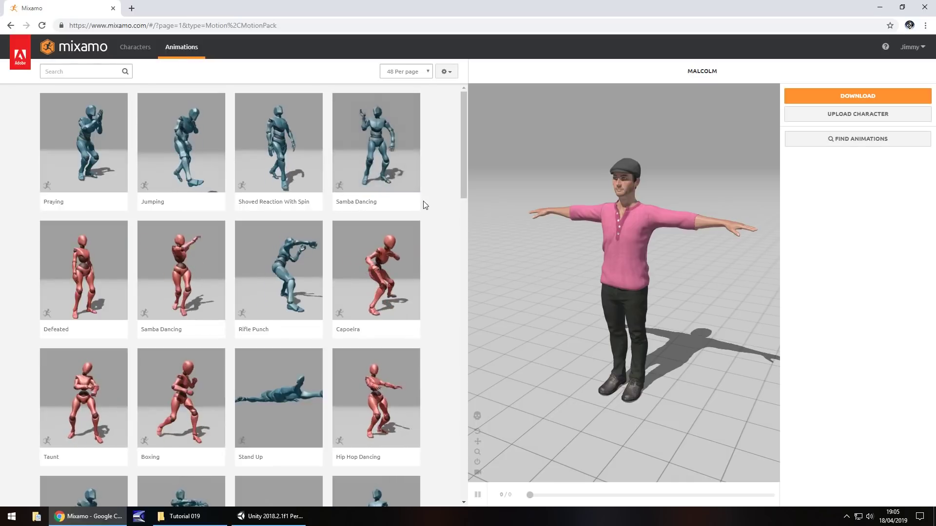
pyautogui.scroll(-1, 463, 131)
pyautogui.moveTo(463, 131); pyautogui.dragTo(464, 410)
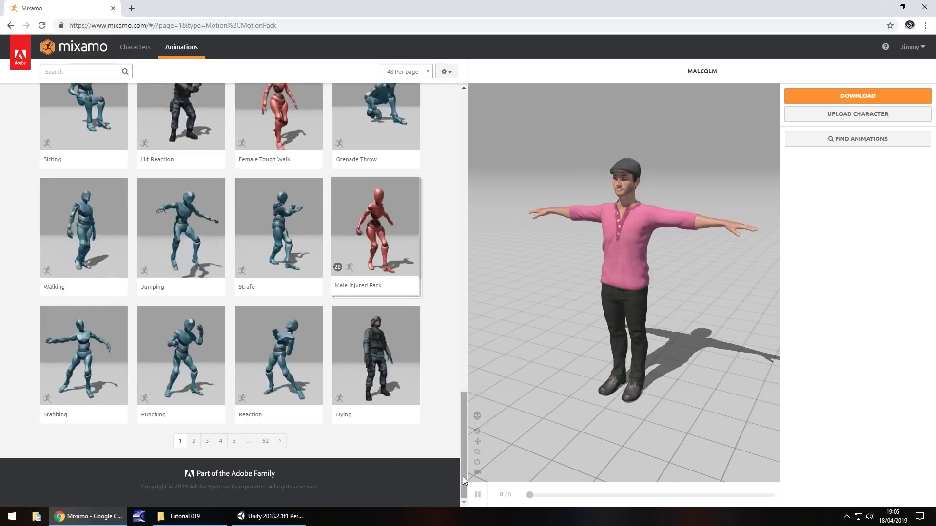
pyautogui.moveTo(463, 477); pyautogui.dragTo(445, 130)
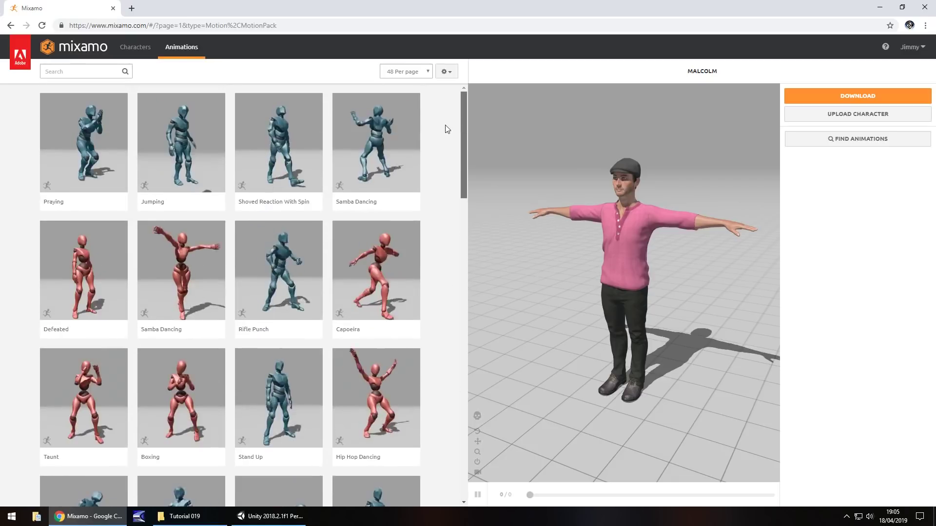
pyautogui.click(76, 72)
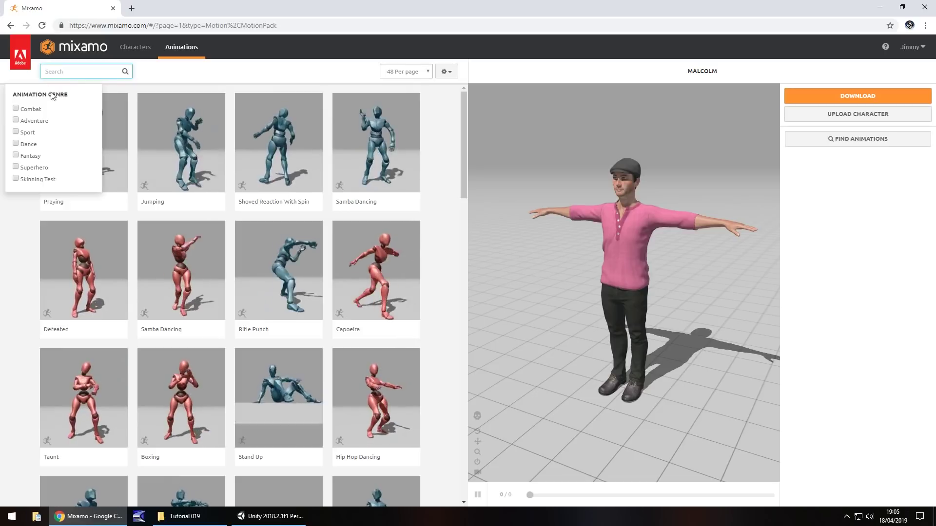
pyautogui.click(63, 68)
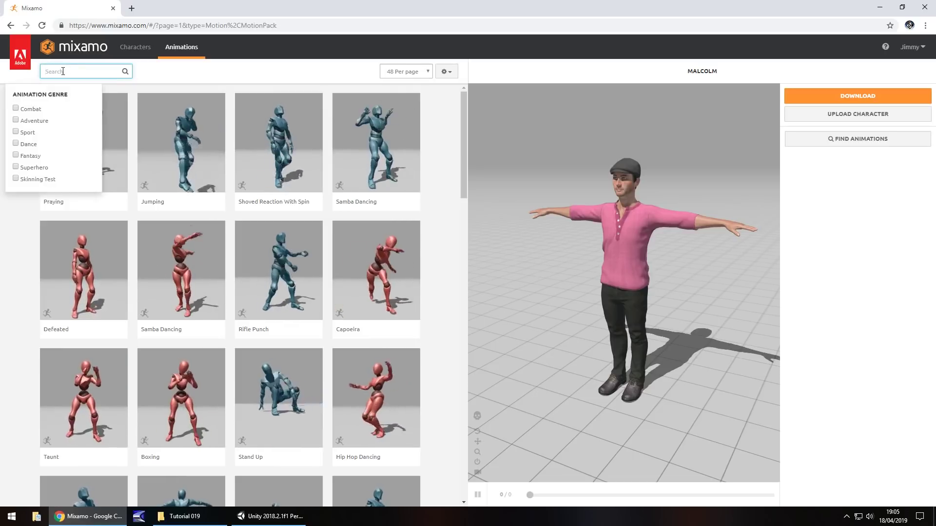
pyautogui.write('walking')
pyautogui.press('Return')
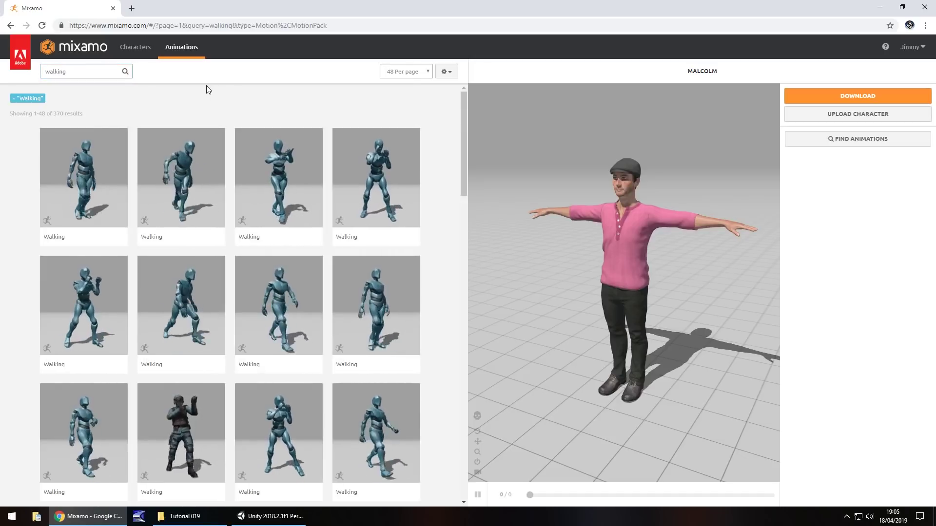
# Step: Apply the first 26-frame Walking animation to Malcolm with In Place enabled
pyautogui.click(85, 196)
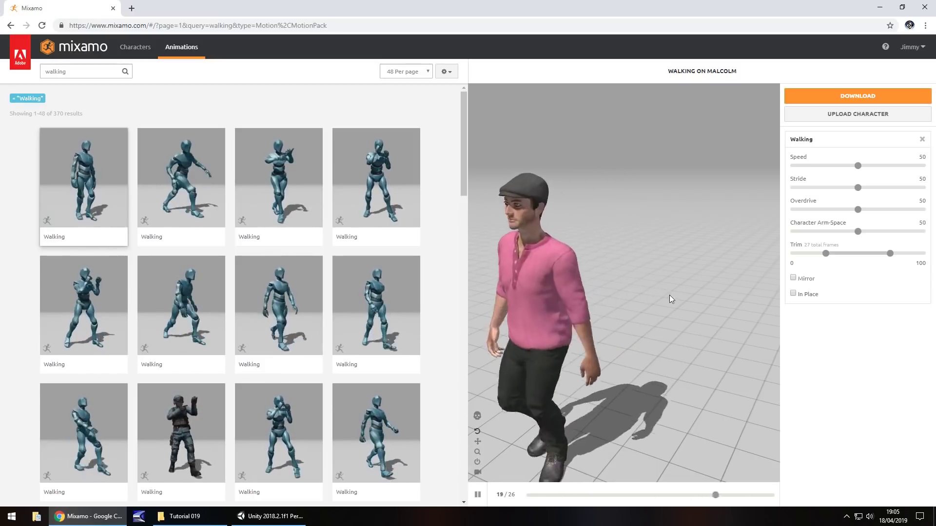
pyautogui.click(793, 293)
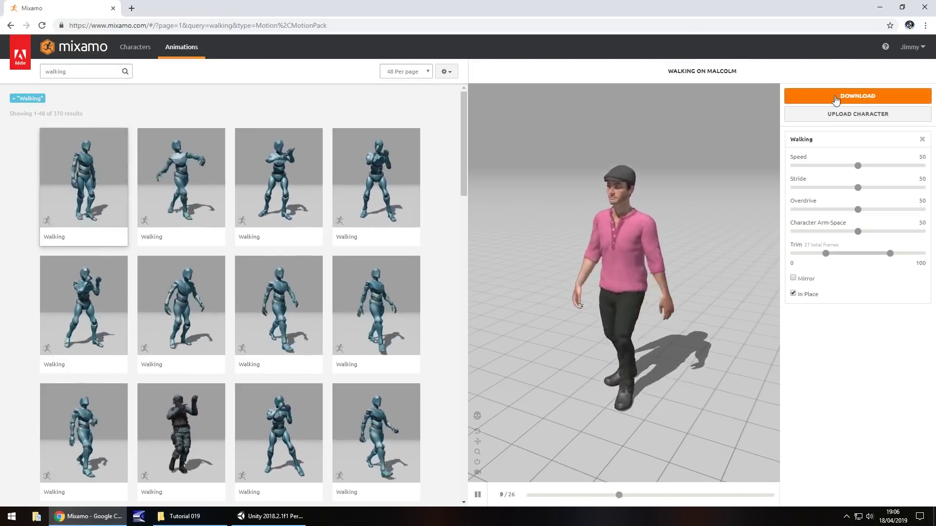
# Step: Download the in-place walk as Collada (.dae) with skin at 30 fps
pyautogui.click(858, 95)
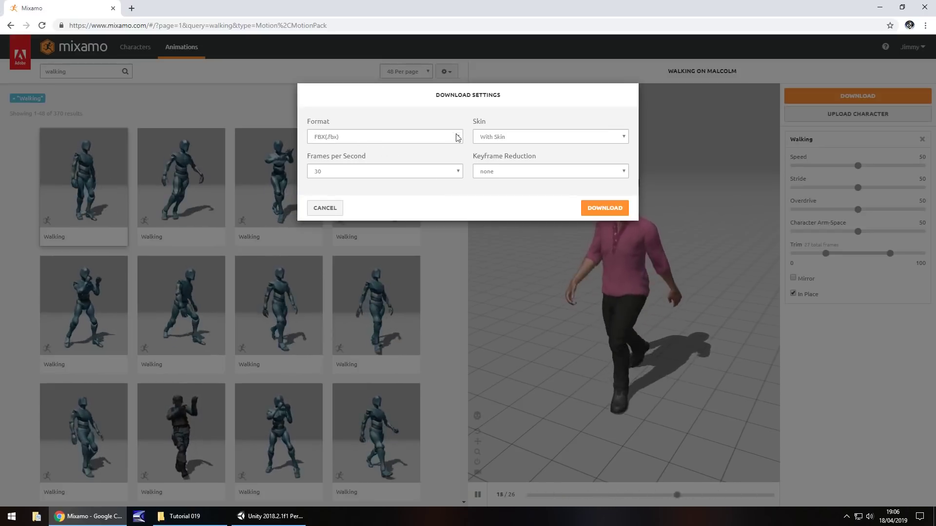
pyautogui.click(390, 137)
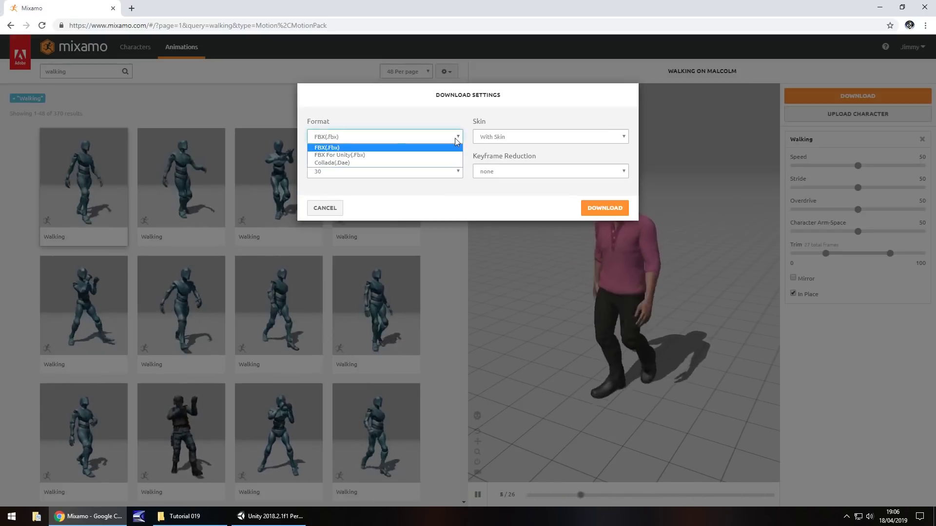
pyautogui.click(352, 164)
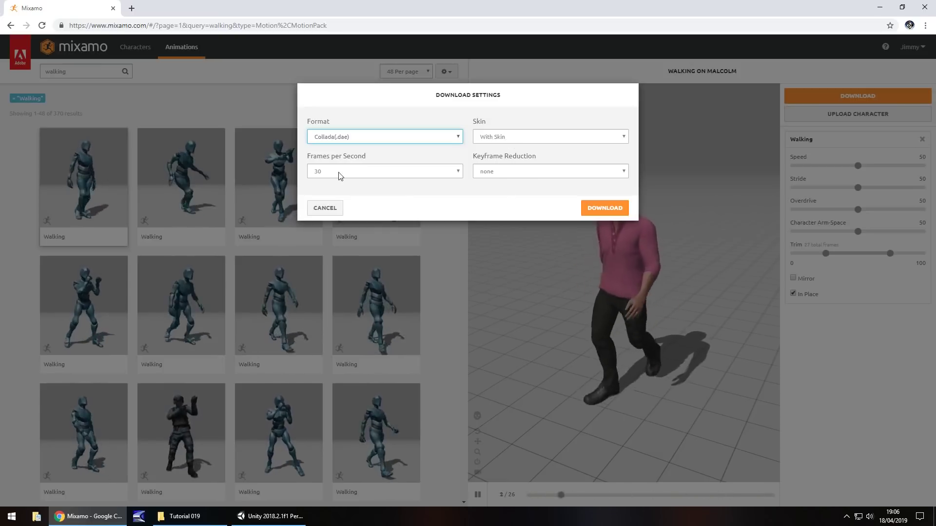
pyautogui.click(606, 210)
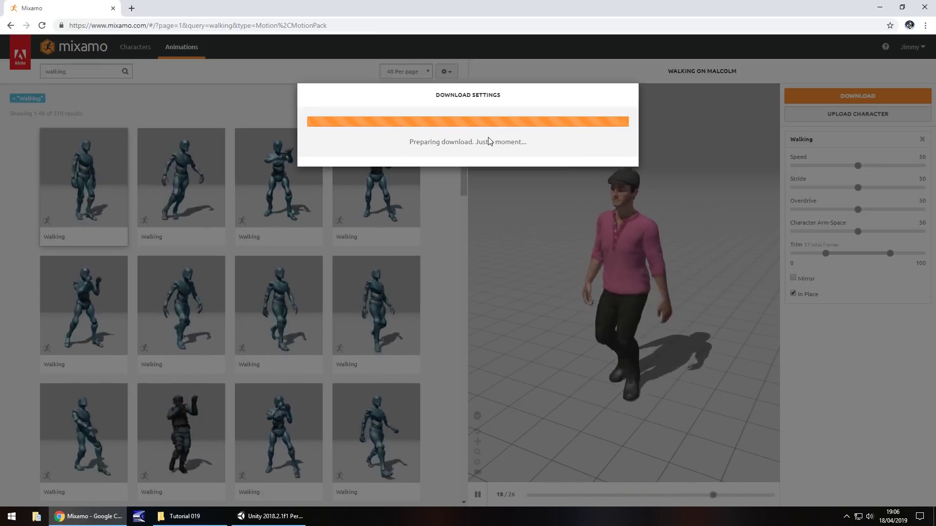
# Step: Inspect the existing animation files in the Malcolm folder, then return to Mixamo
pyautogui.click(204, 517)
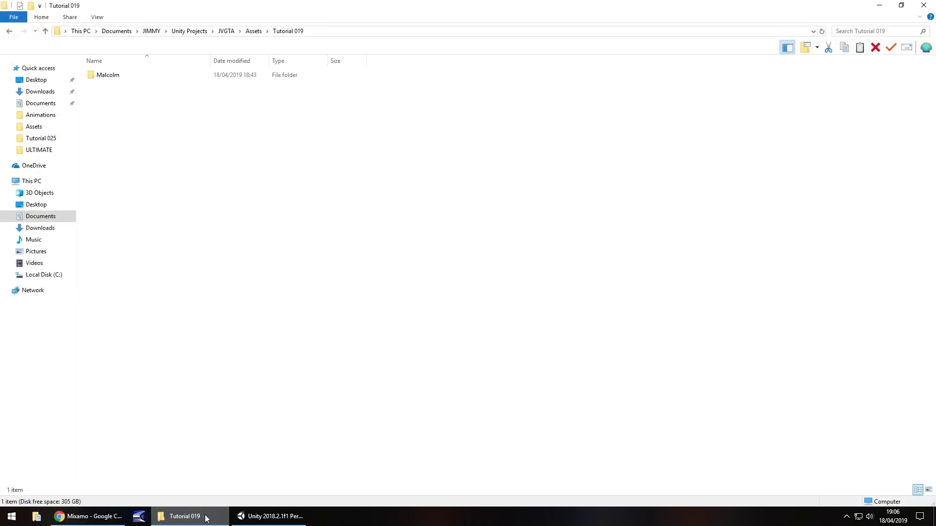
pyautogui.doubleClick(117, 78)
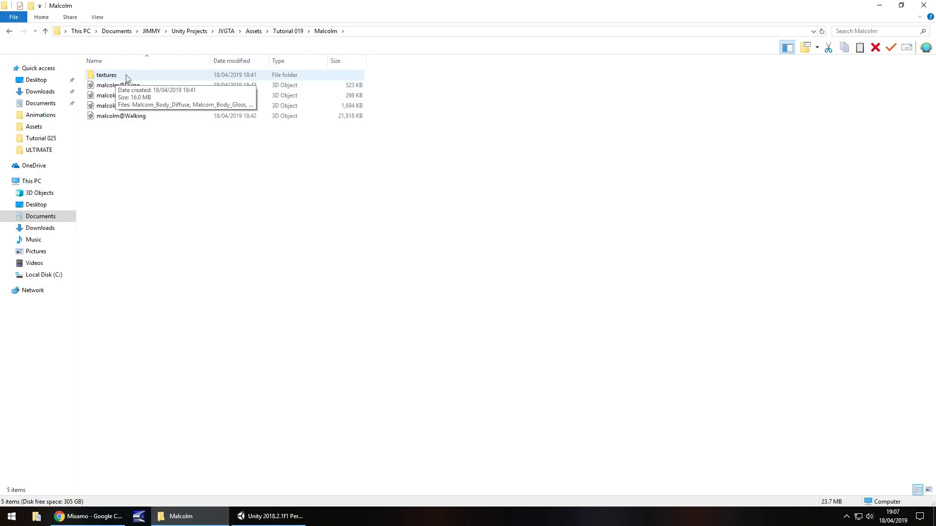
pyautogui.click(104, 517)
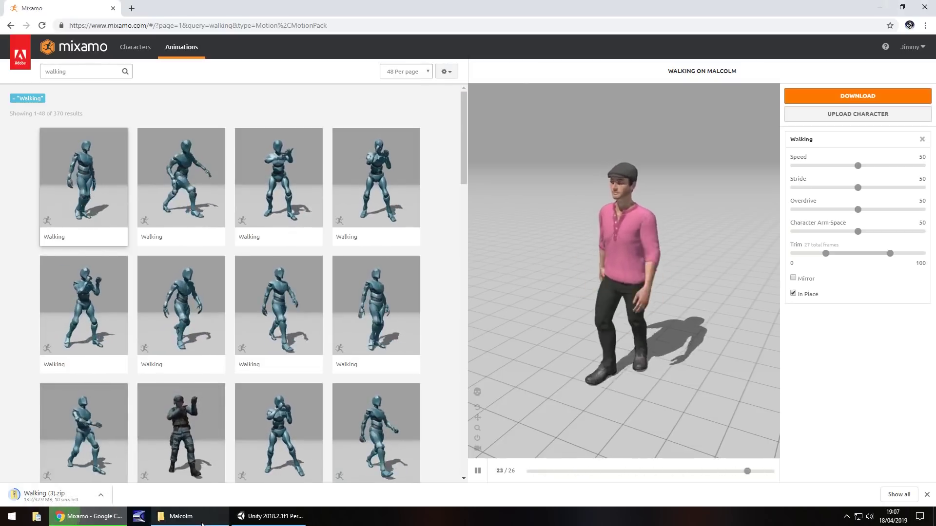
pyautogui.moveTo(202, 522)
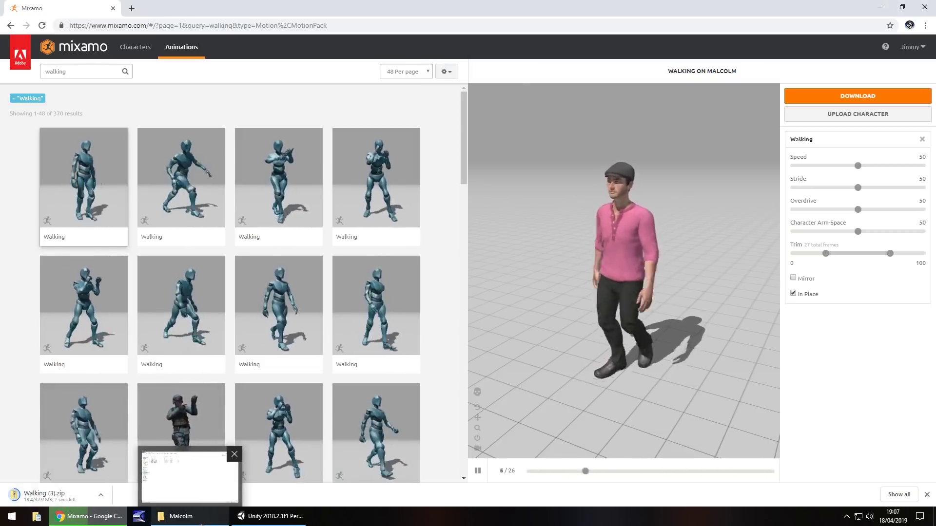
# Step: Re-download the walk as FBX for Unity (.fbx) and open the Walking (3).zip download
pyautogui.click(857, 96)
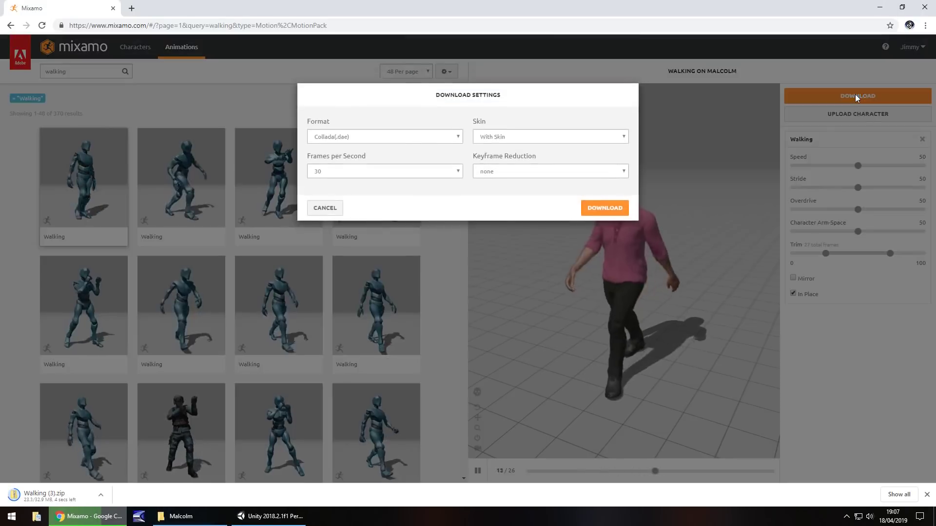
pyautogui.click(335, 137)
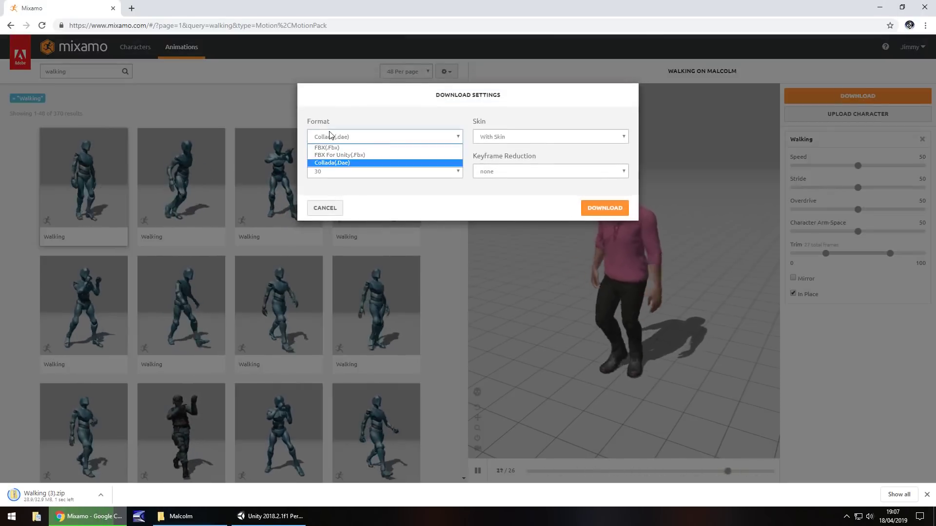
pyautogui.click(353, 155)
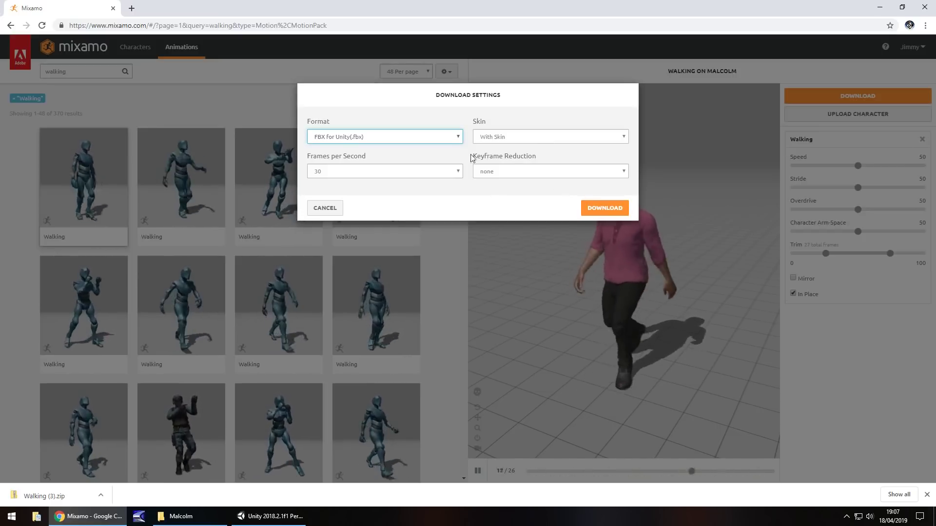
pyautogui.click(615, 209)
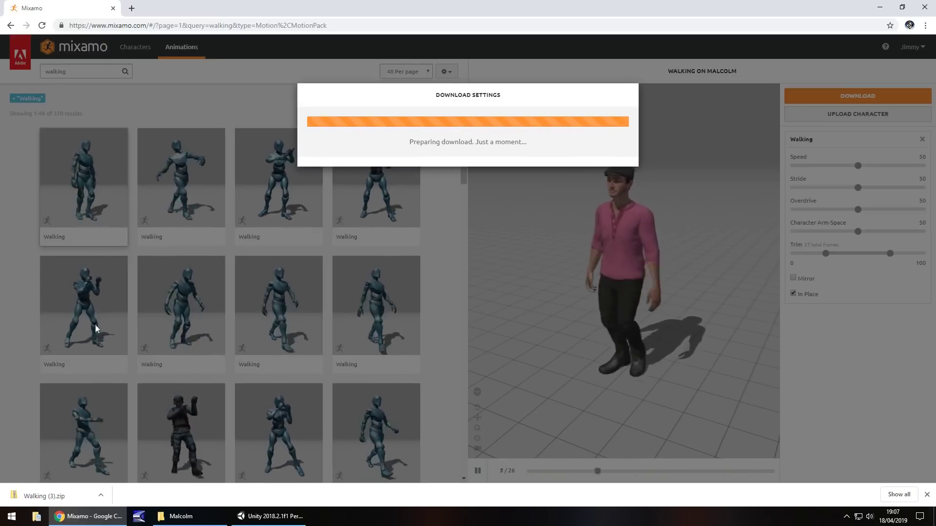
pyautogui.click(53, 499)
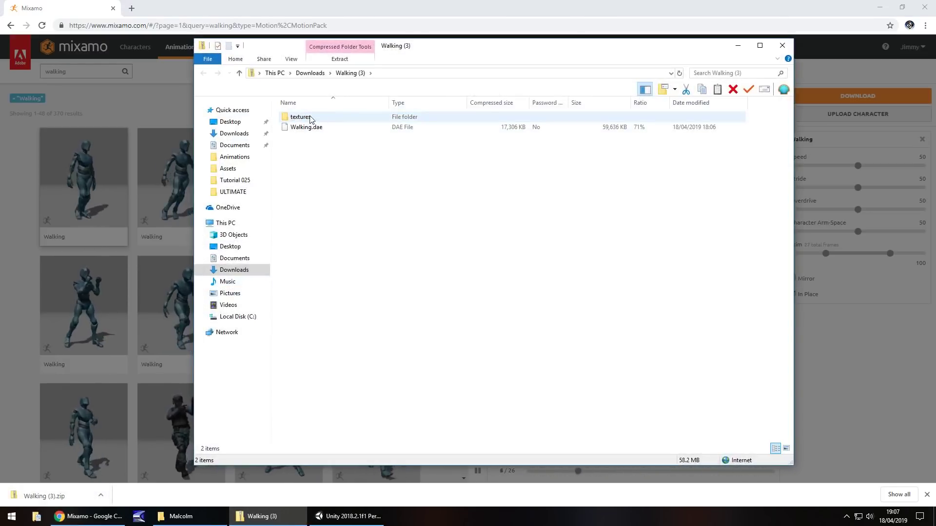
# Step: Compare the Malcolm folder with Walking (3).zip, returning to Mixamo once malcolm@Walking (1).fbx finishes
pyautogui.click(191, 517)
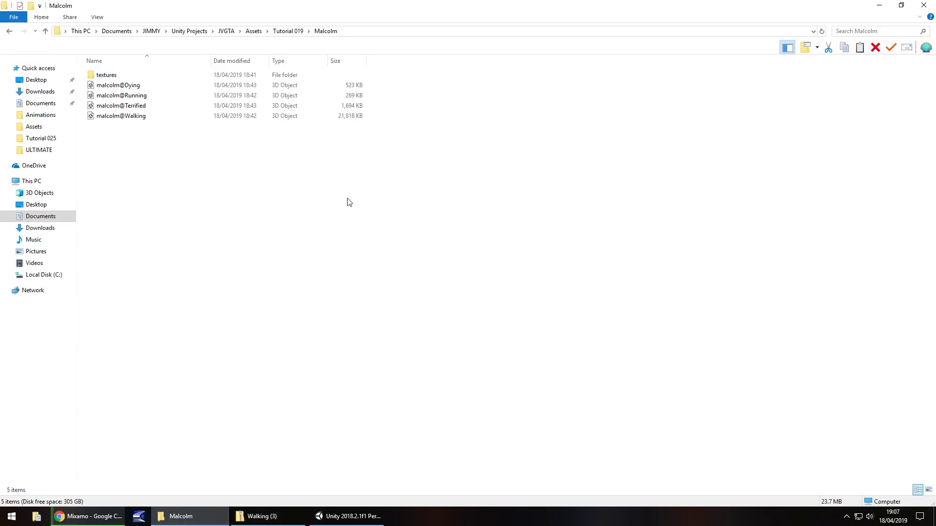
pyautogui.click(279, 520)
pyautogui.click(543, 4)
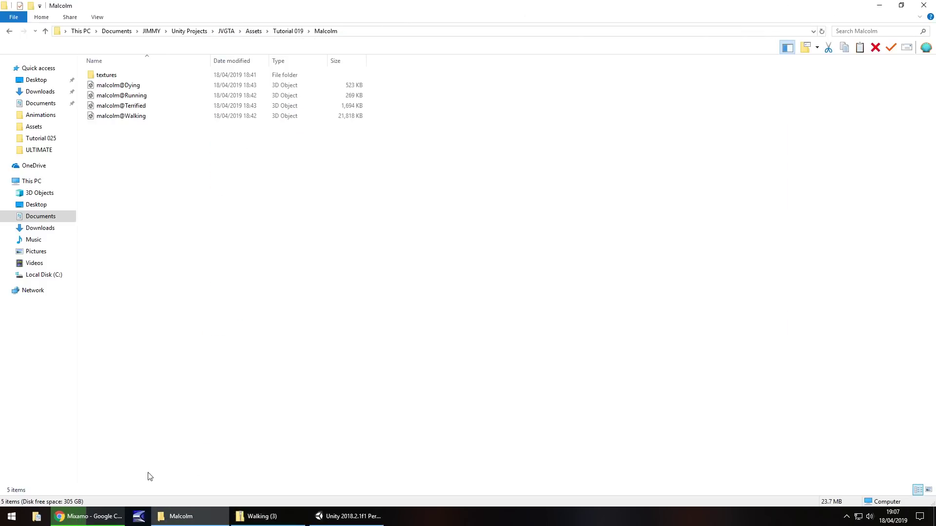
pyautogui.click(106, 521)
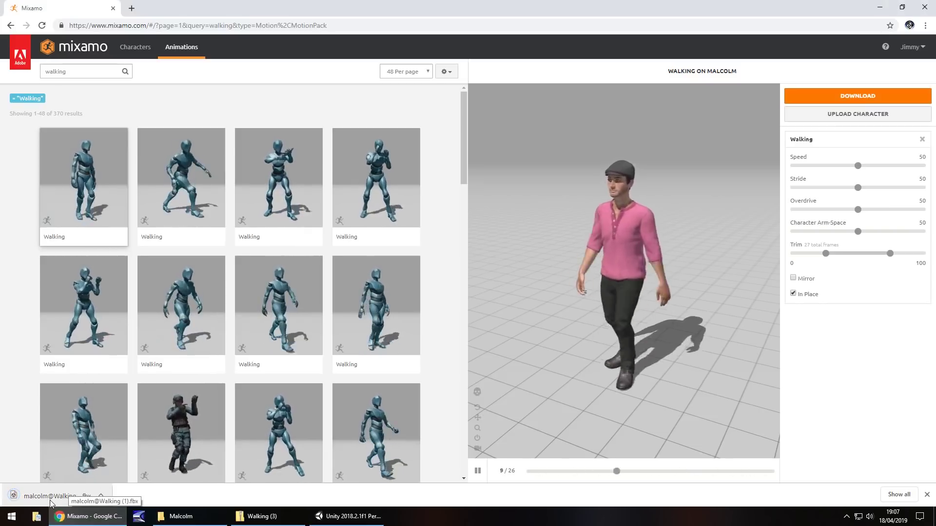
pyautogui.click(181, 516)
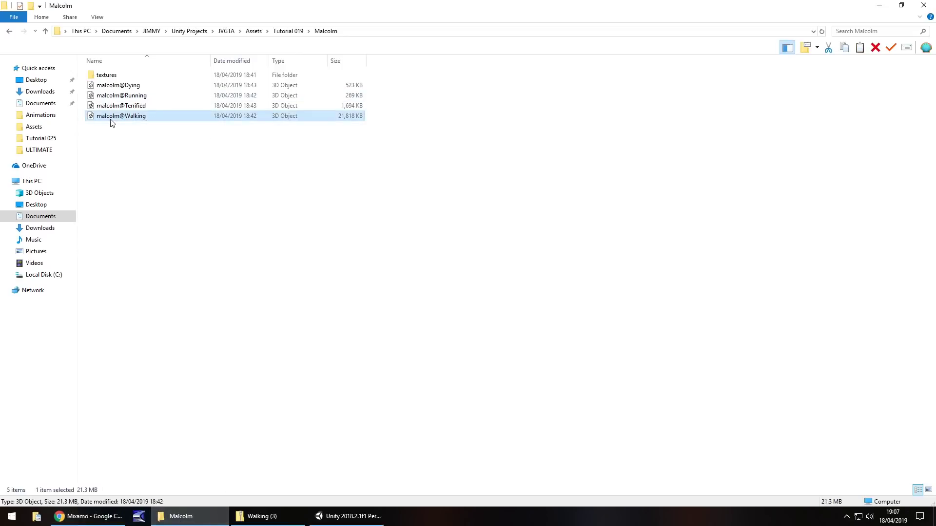
pyautogui.click(98, 517)
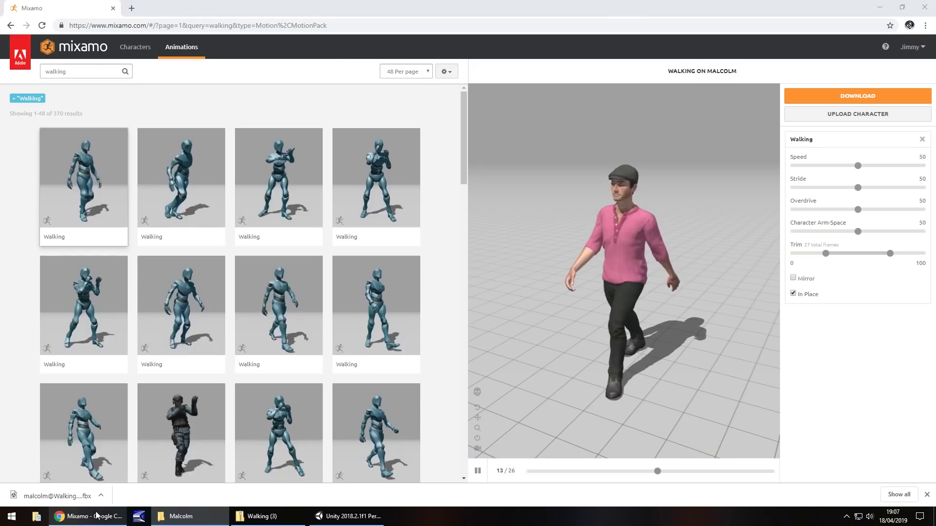
# Step: Search 'running' and apply a Running animation to Malcolm with In Place enabled
pyautogui.click(92, 72)
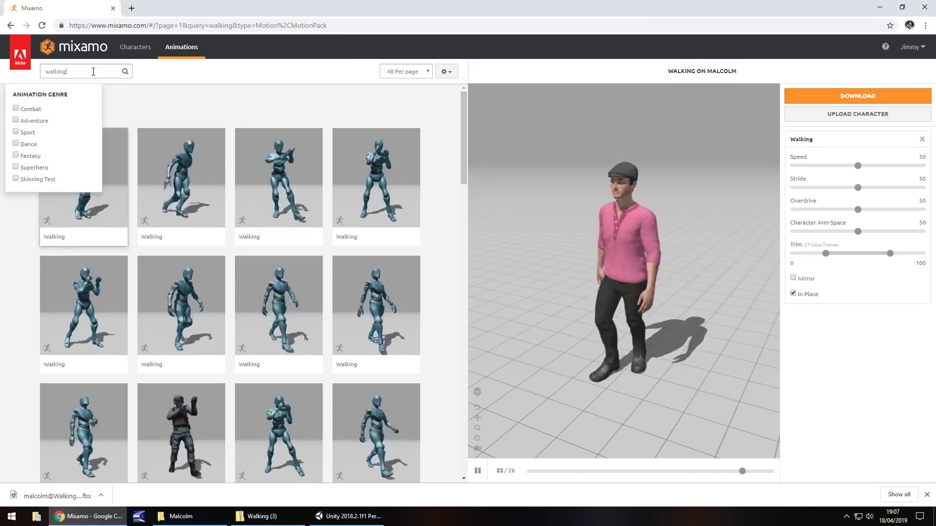
pyautogui.write('running')
pyautogui.press('Return')
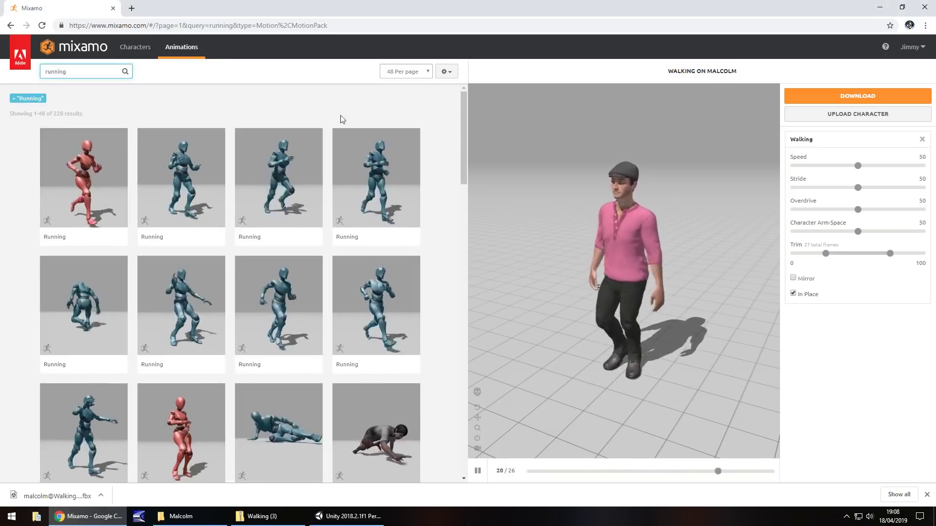
pyautogui.click(391, 314)
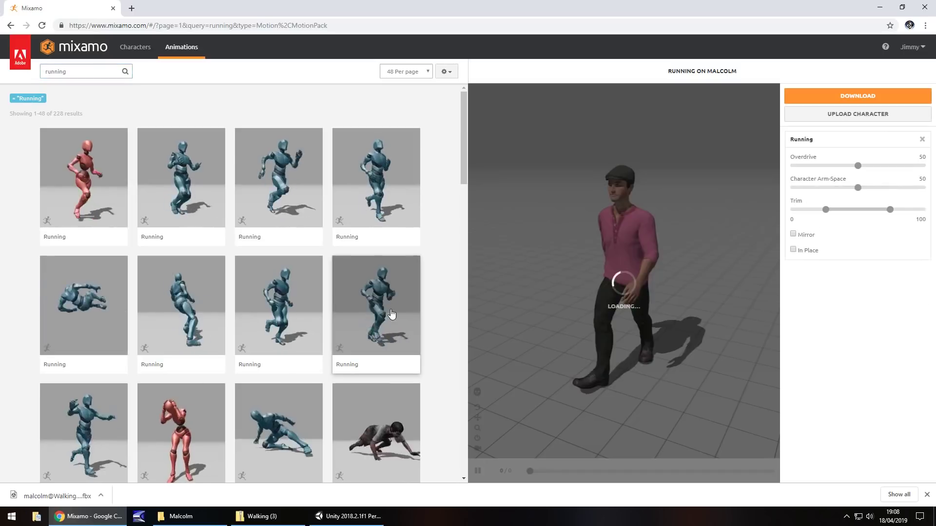
pyautogui.click(793, 250)
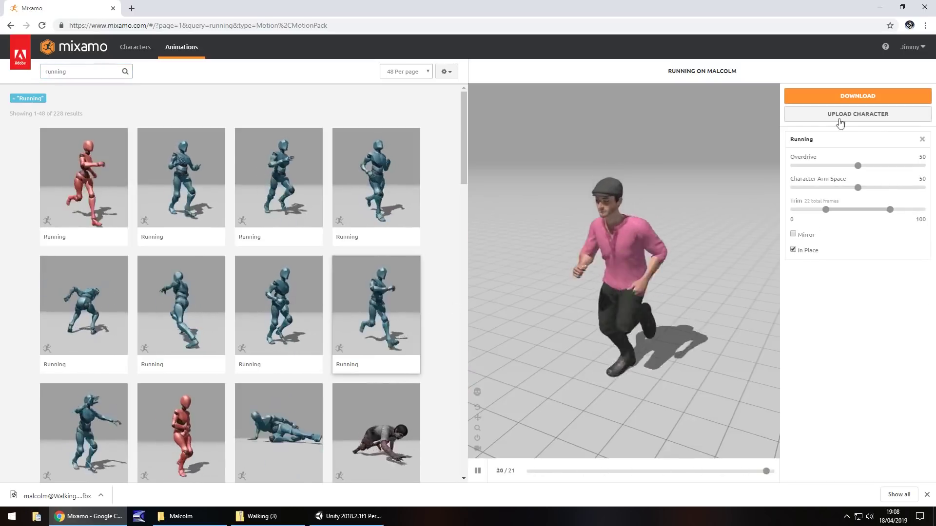
# Step: Download the Running animation as FBX for Unity without skin
pyautogui.click(862, 96)
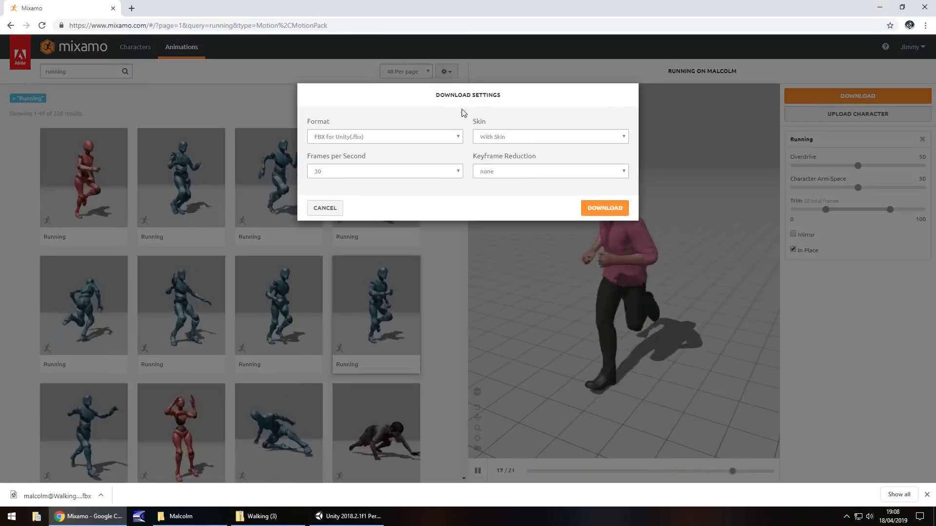
pyautogui.click(524, 139)
pyautogui.click(494, 155)
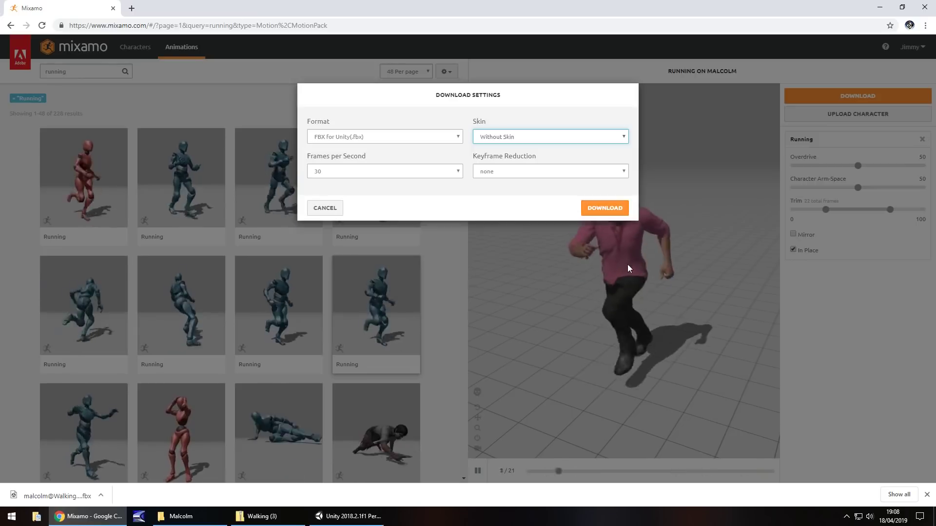
pyautogui.click(594, 209)
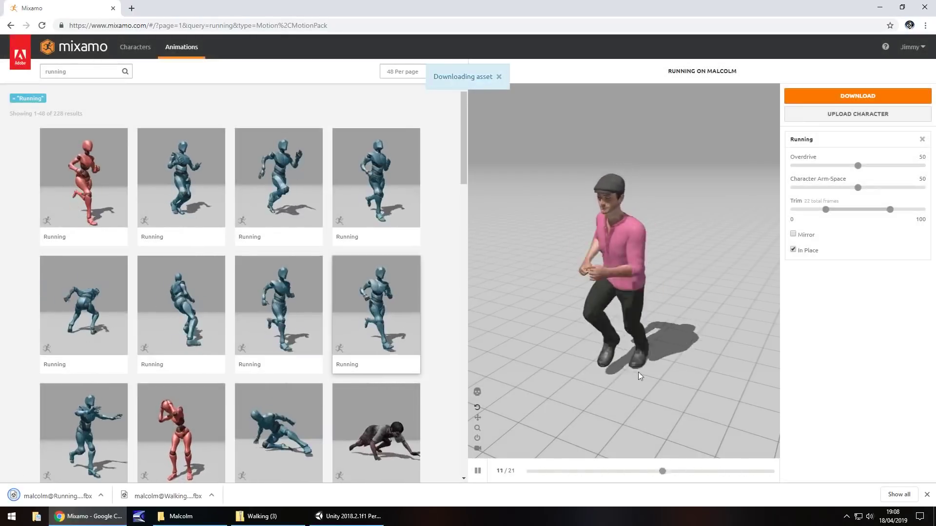
pyautogui.moveTo(90, 72); pyautogui.dragTo(10, 84)
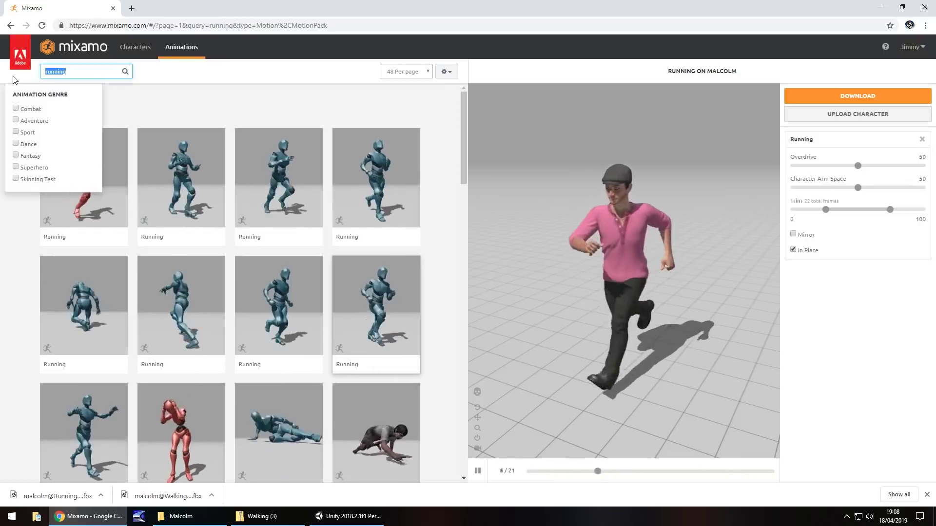
# Step: Search 'terrified', apply it to Malcolm, and download it as FBX for Unity without skin
pyautogui.write('terrified')
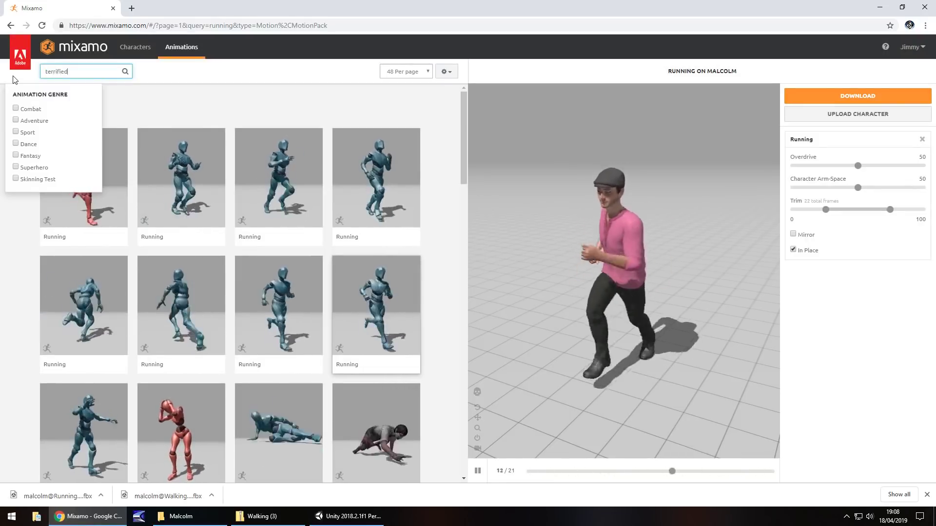
pyautogui.press('Return')
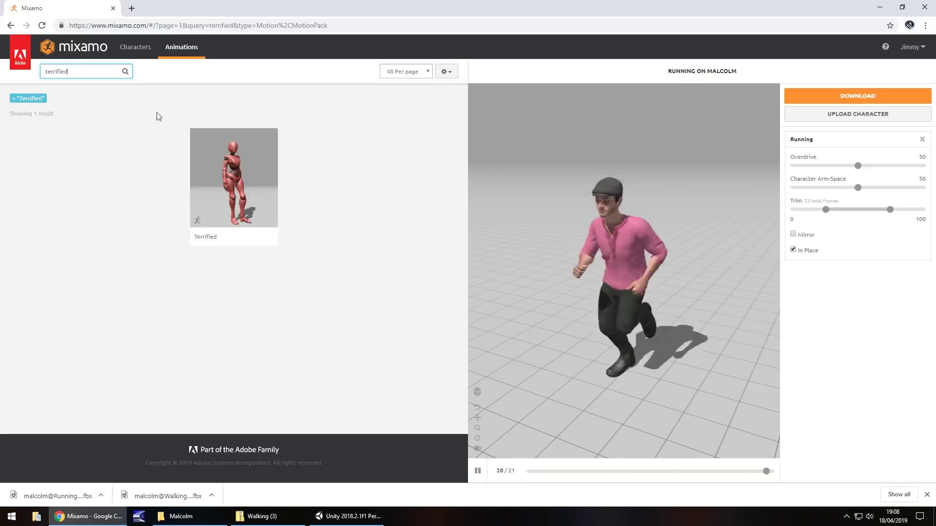
pyautogui.click(234, 182)
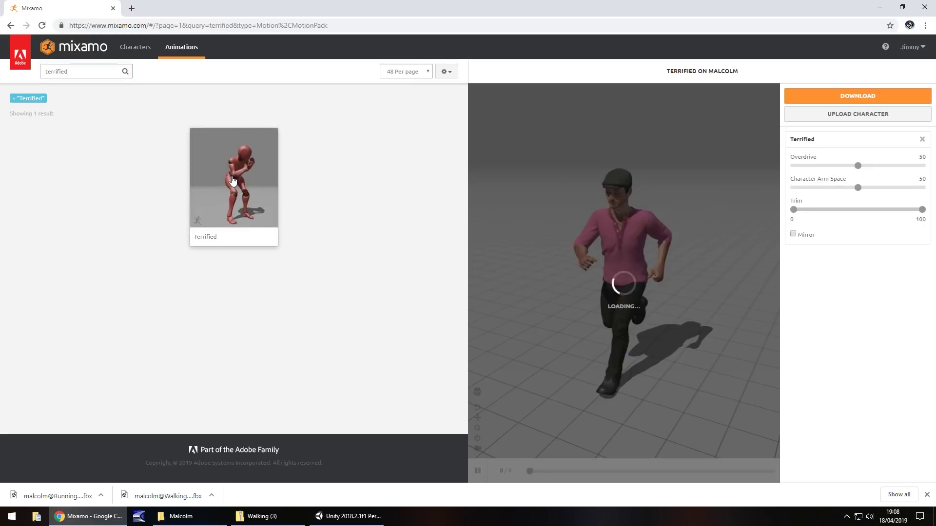
pyautogui.click(859, 96)
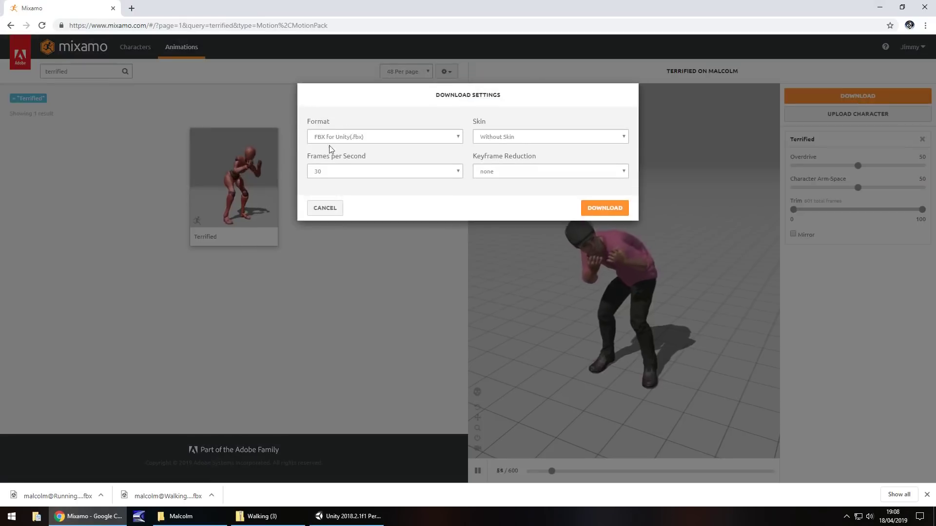
pyautogui.click(614, 208)
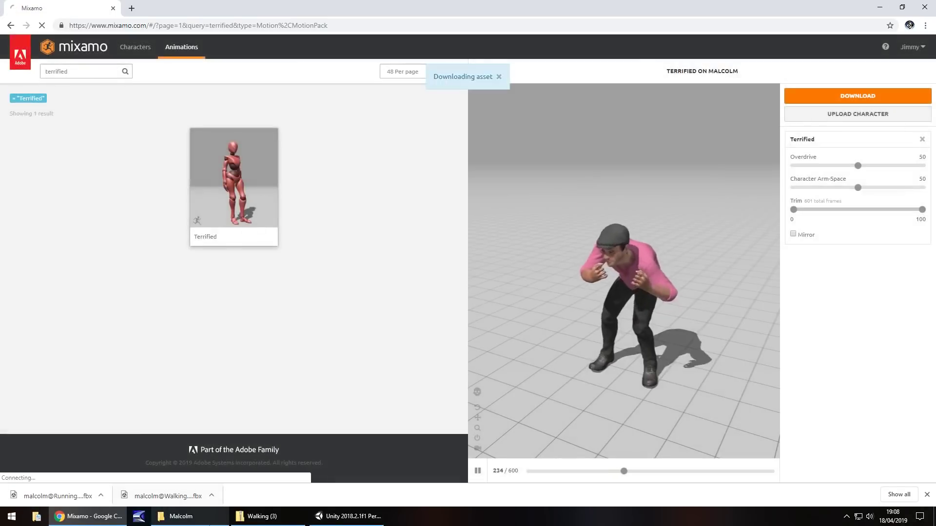
# Step: Check the Malcolm folder for the downloaded files, then return to Mixamo's search box
pyautogui.click(182, 517)
pyautogui.click(144, 141)
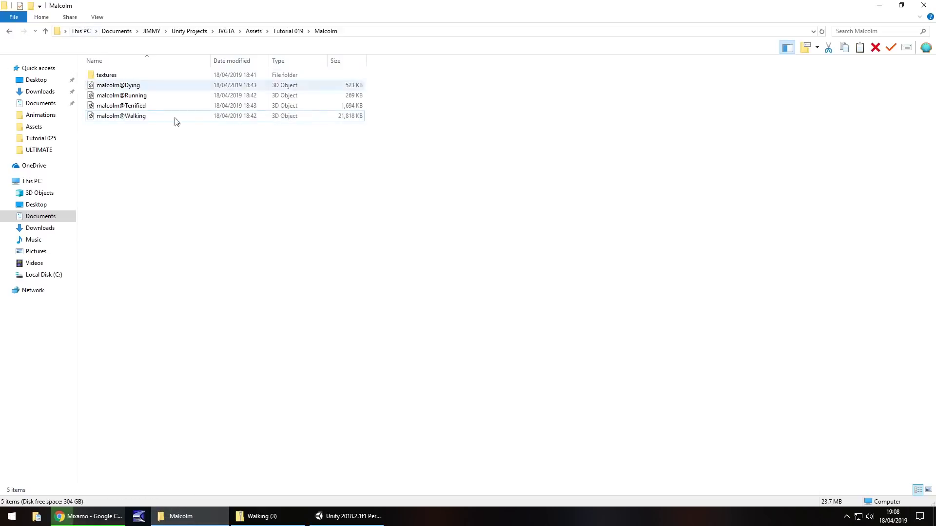
pyautogui.click(119, 518)
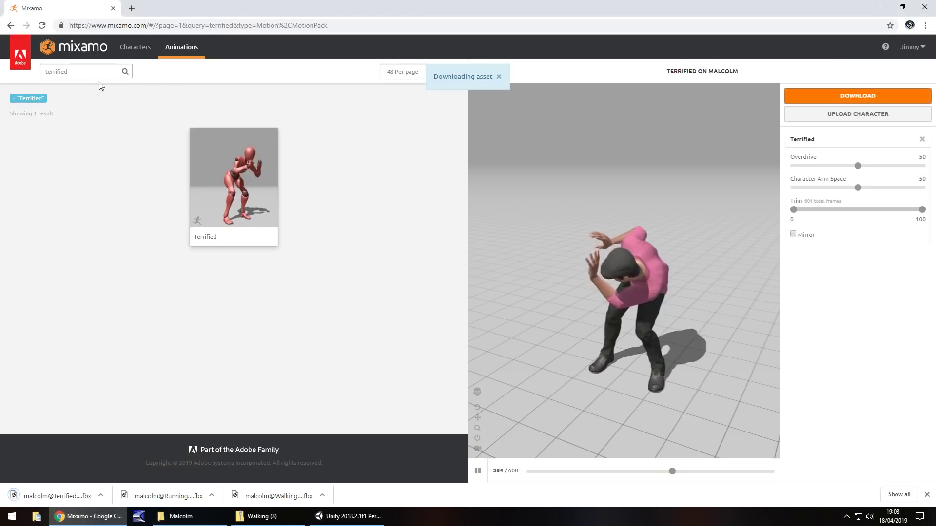
pyautogui.click(78, 72)
# Step: Search Mixamo for 'dying', download the first Dying animation on Malcolm, and return to the Malcolm folder
pyautogui.write('dying')
pyautogui.press('Return')
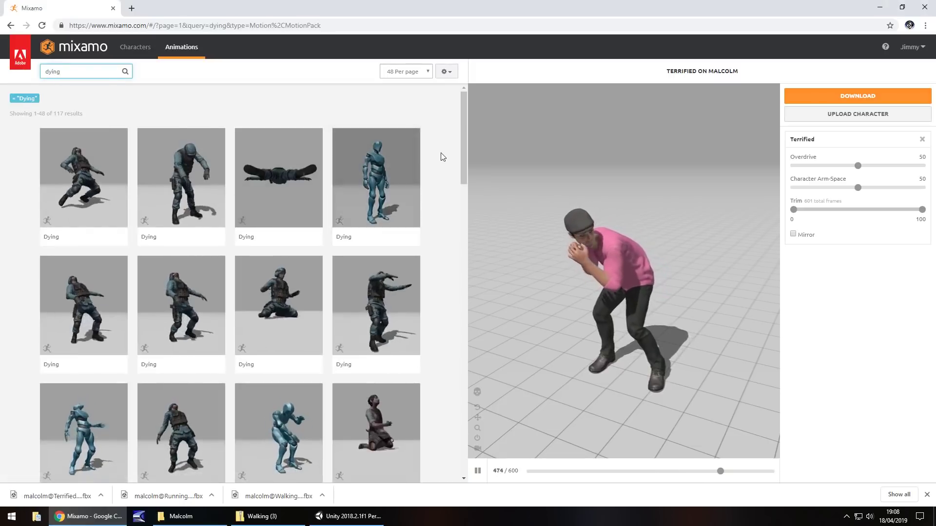
pyautogui.click(92, 175)
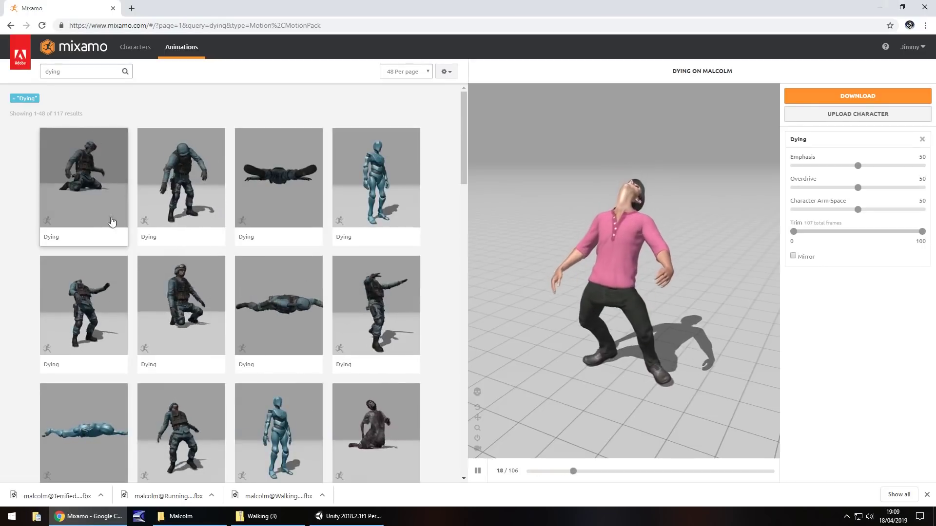
pyautogui.click(864, 96)
pyautogui.click(605, 208)
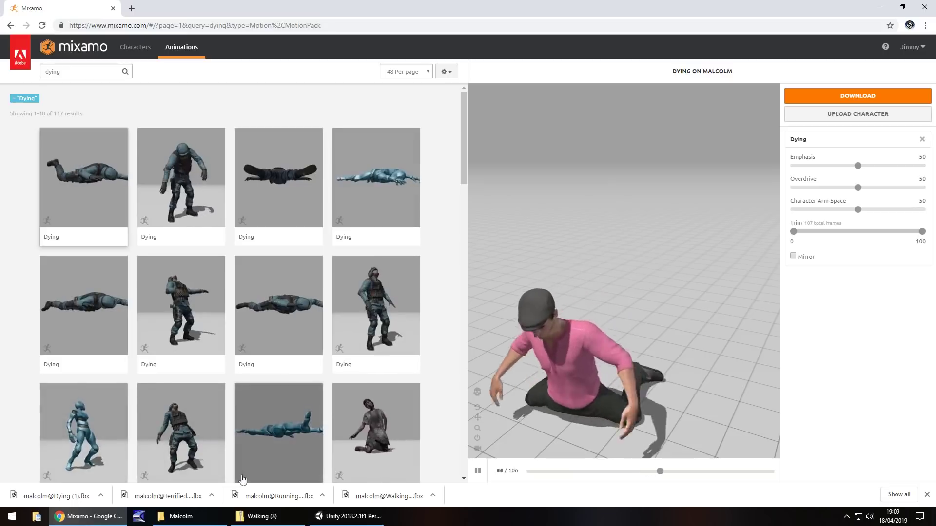
pyautogui.click(189, 519)
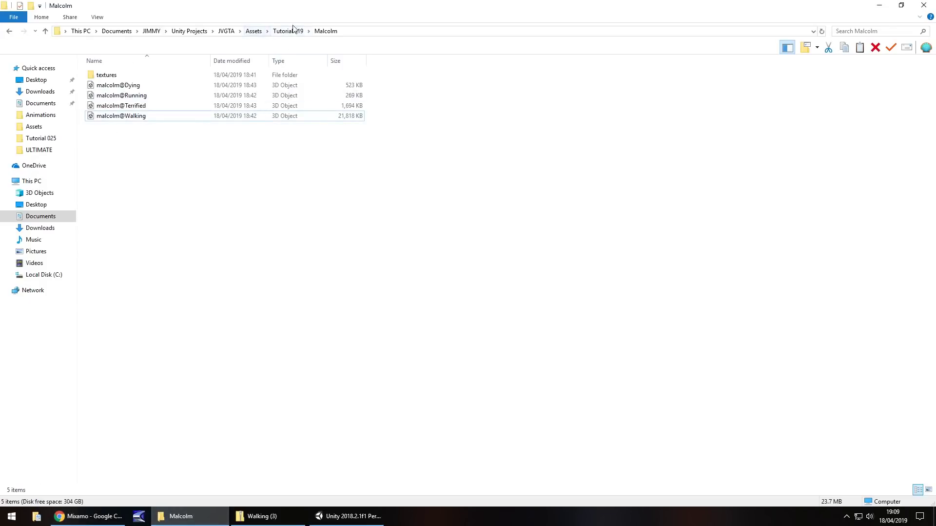
# Step: Create a new folder named NPC under Unity's Assets and open it
pyautogui.click(292, 31)
pyautogui.click(361, 518)
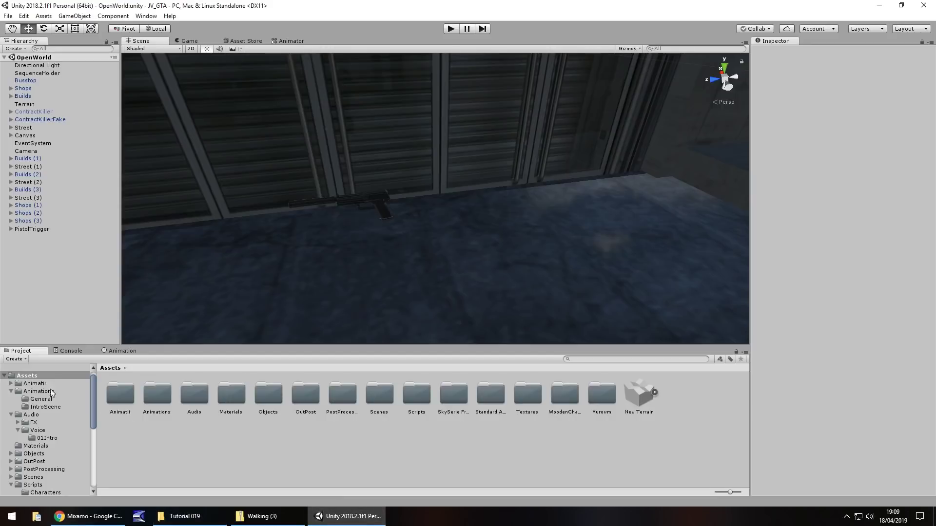
pyautogui.rightClick(701, 396)
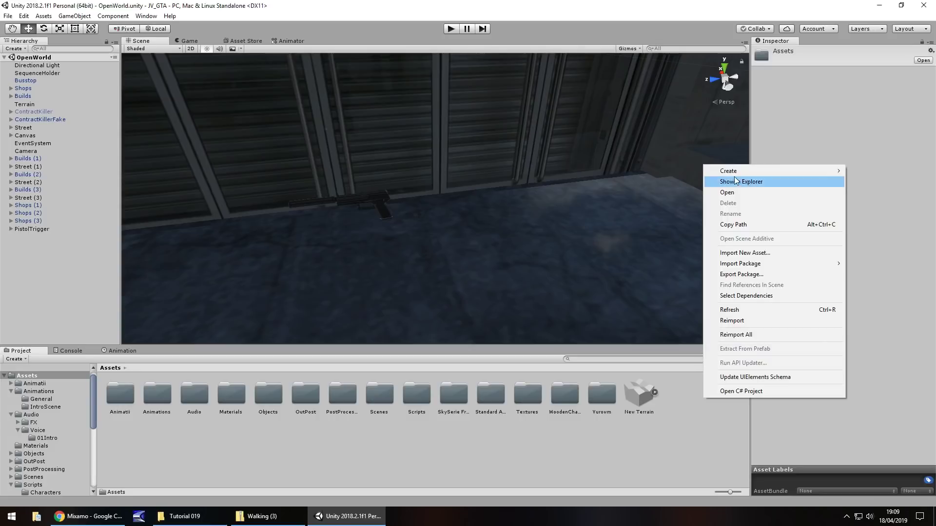
pyautogui.moveTo(733, 174)
pyautogui.click(653, 170)
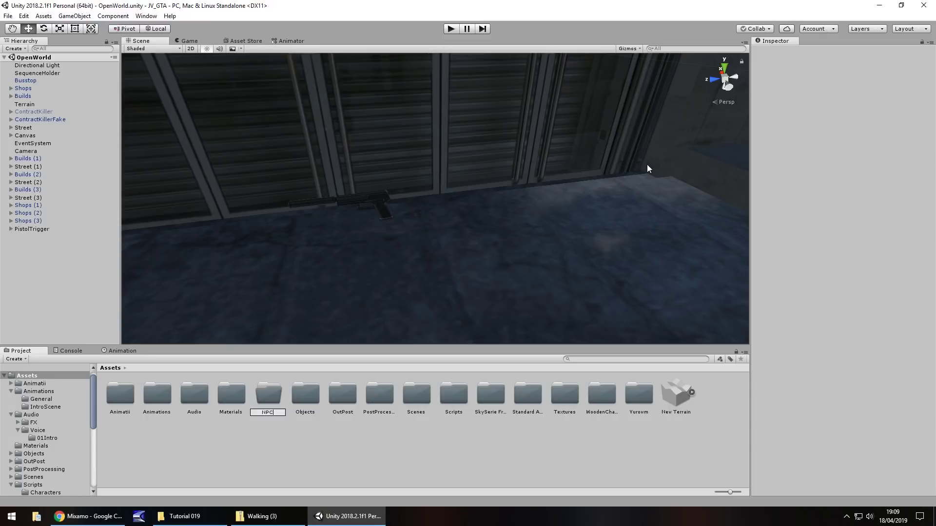
pyautogui.press('Return')
pyautogui.press('Return')
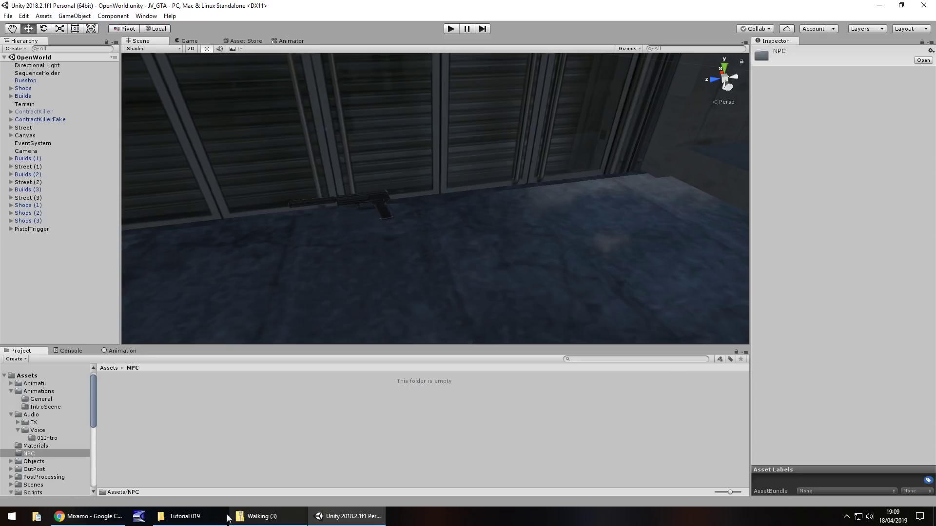
# Step: Drag the Malcolm folder from Explorer into Assets/NPC and fix its textures as normal maps
pyautogui.click(185, 516)
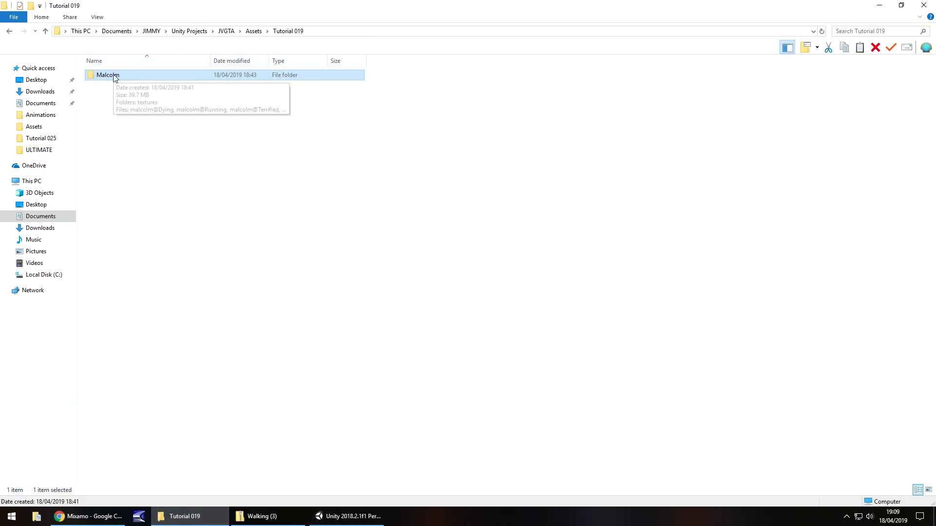
pyautogui.moveTo(115, 78); pyautogui.dragTo(167, 401)
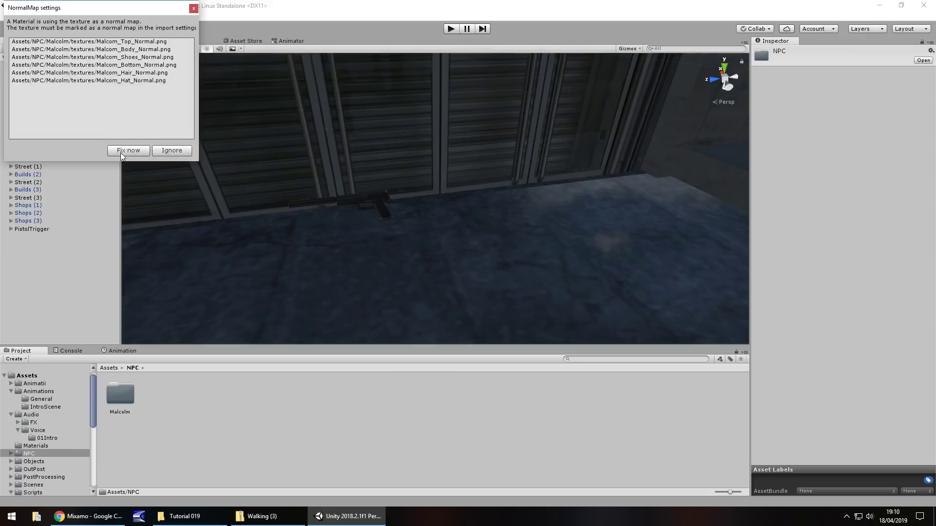
pyautogui.click(121, 152)
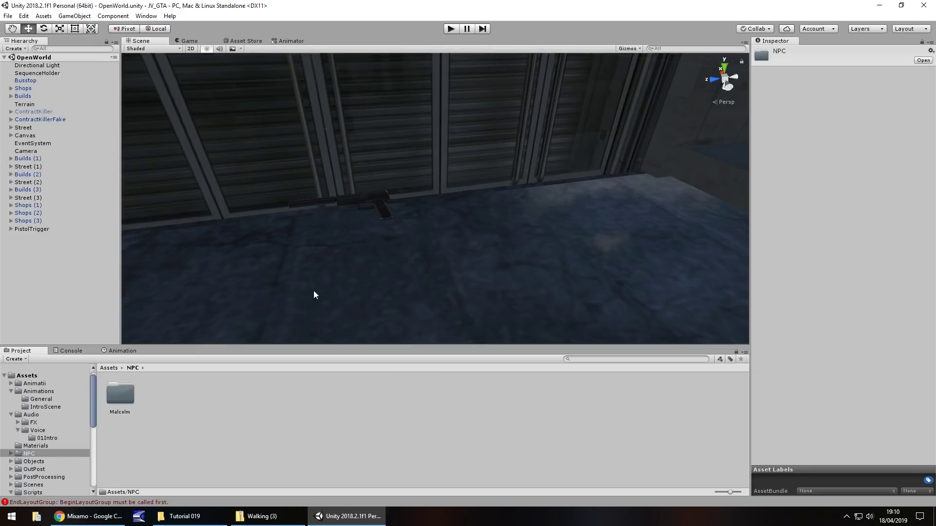
# Step: Clear the error from the Console and return to the Project listing
pyautogui.click(74, 350)
pyautogui.click(11, 359)
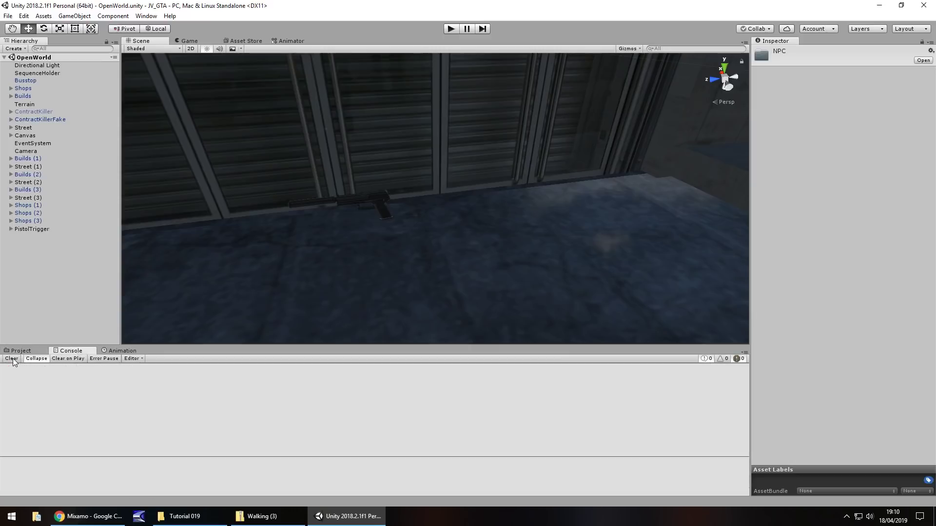
pyautogui.click(26, 351)
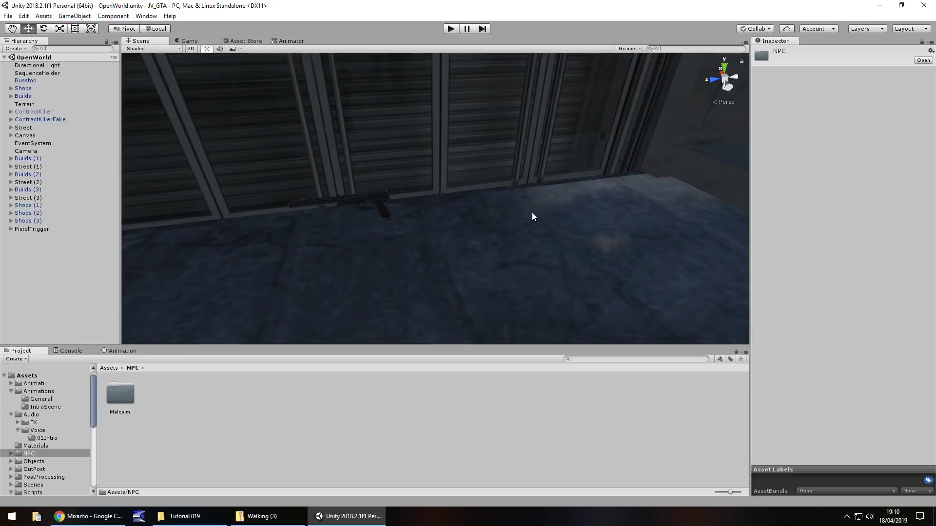
# Step: Fly the Scene view to the shop-lined storefront sidewalk of the street
pyautogui.moveTo(530, 212); pyautogui.dragTo(146, 148, button='right')
pyautogui.scroll(3, 463, 181)
pyautogui.moveTo(475, 183); pyautogui.dragTo(464, 201, button='middle')
pyautogui.press('w')
pyautogui.moveTo(464, 202); pyautogui.dragTo(480, 223, button='right')
pyautogui.doubleClick(114, 392)
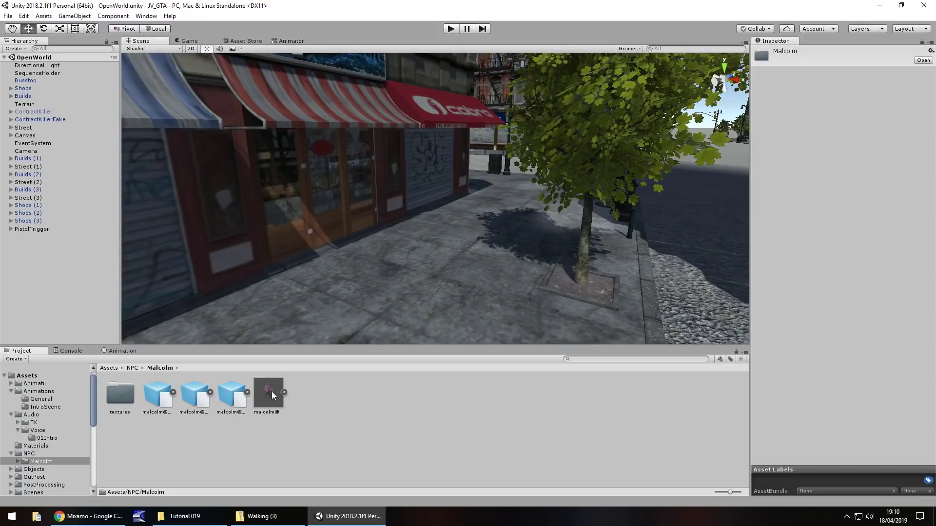
pyautogui.moveTo(271, 391); pyautogui.dragTo(450, 286)
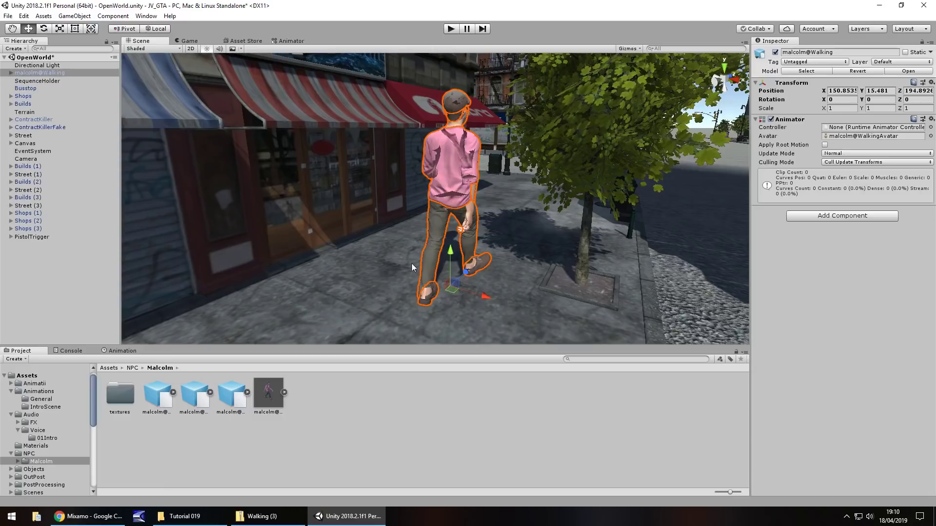
pyautogui.click(880, 100)
pyautogui.write('180')
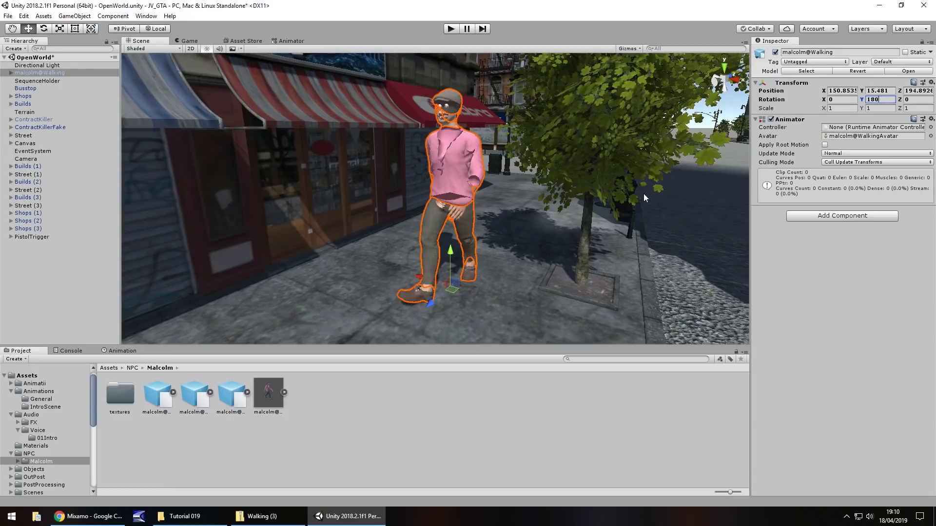
pyautogui.click(484, 128)
pyautogui.scroll(5, 468, 128)
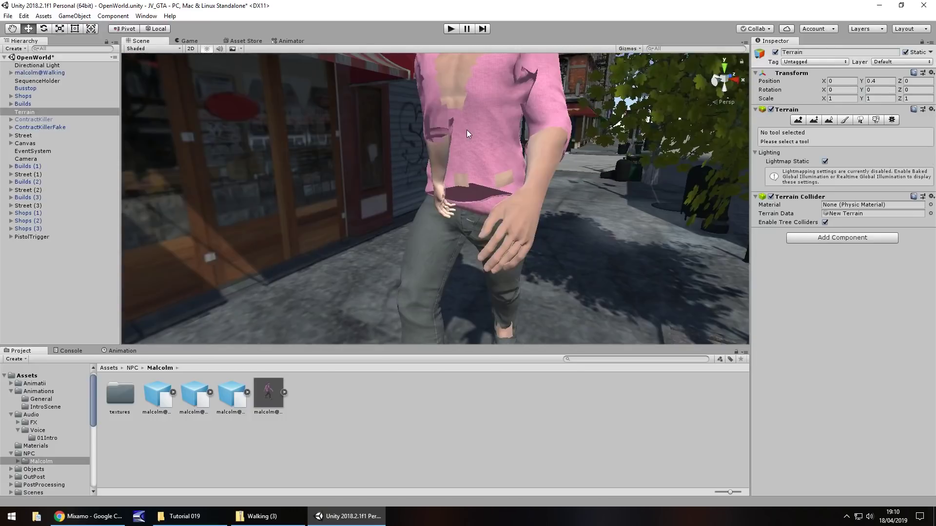
pyautogui.moveTo(466, 131); pyautogui.dragTo(467, 135, button='middle')
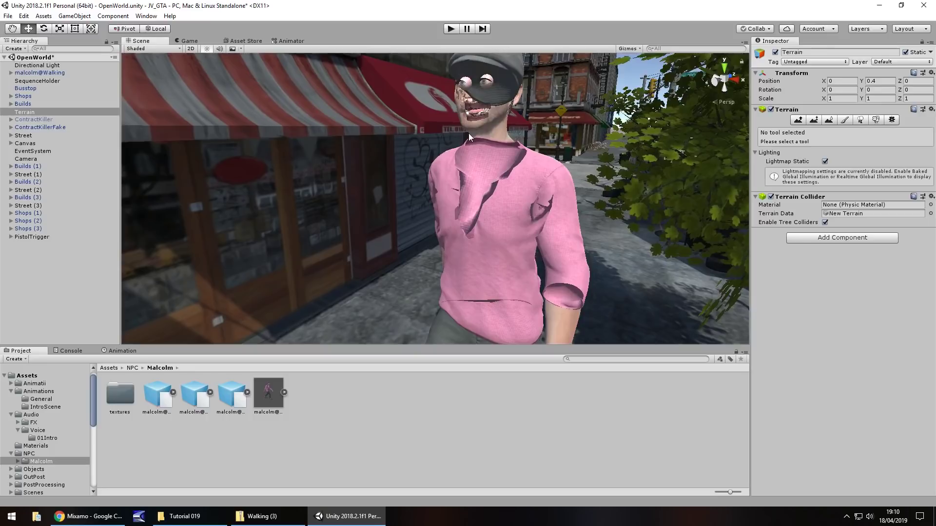
pyautogui.scroll(-4, 467, 137)
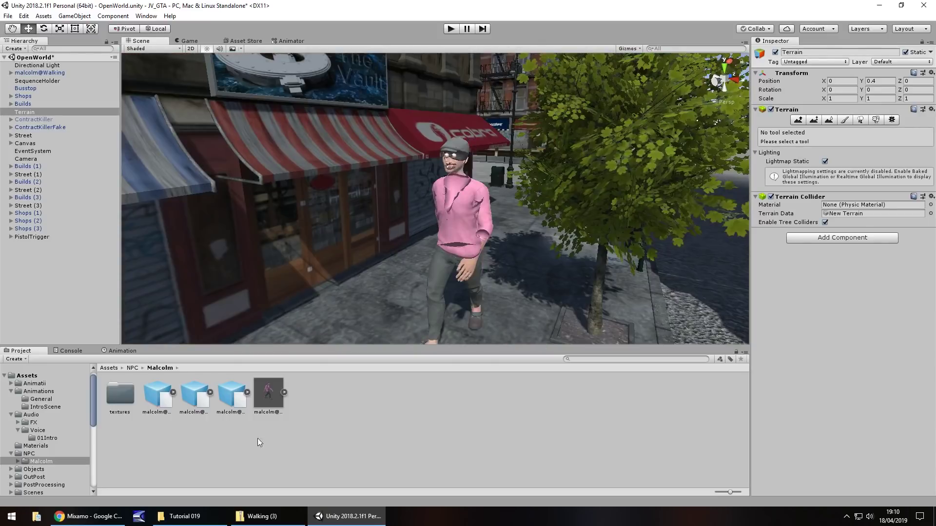
# Step: Expand the malcolm@Walking model and inspect its Bodymat and Bottommat materials
pyautogui.click(285, 392)
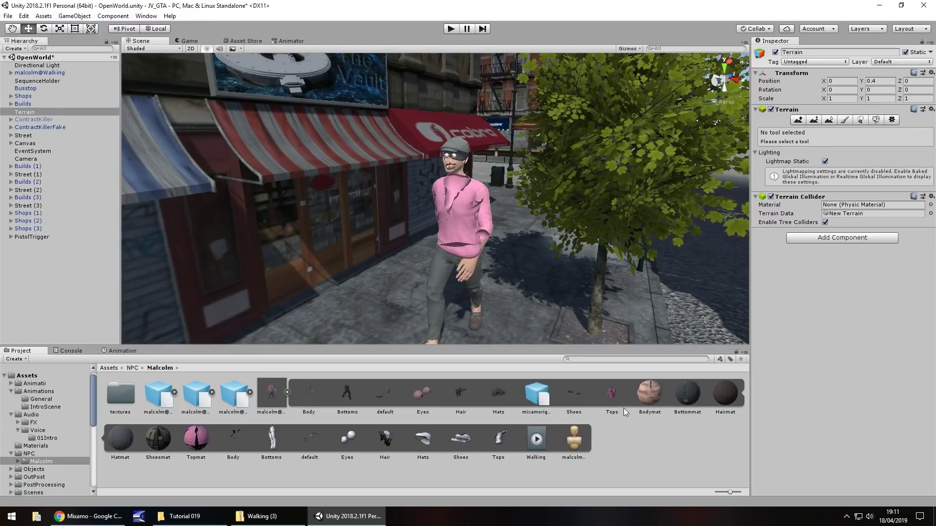
pyautogui.click(651, 390)
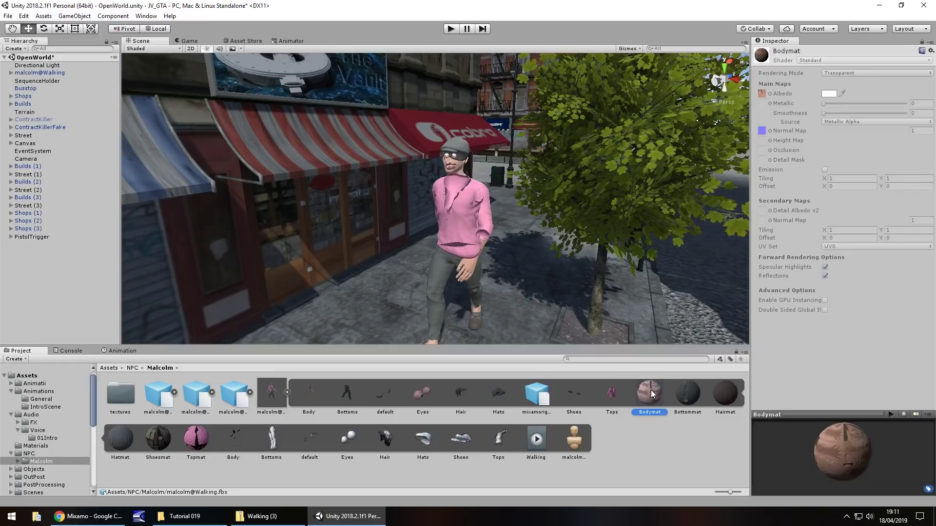
pyautogui.click(701, 396)
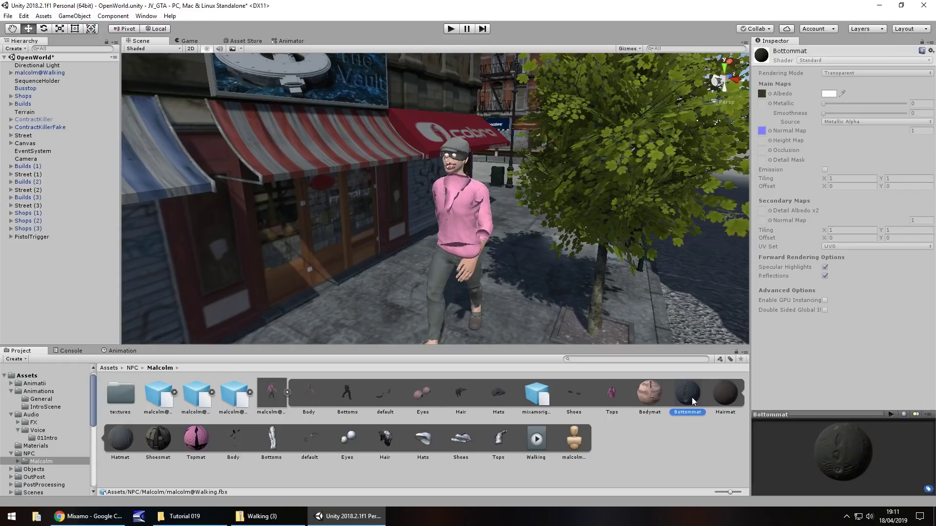
pyautogui.click(654, 400)
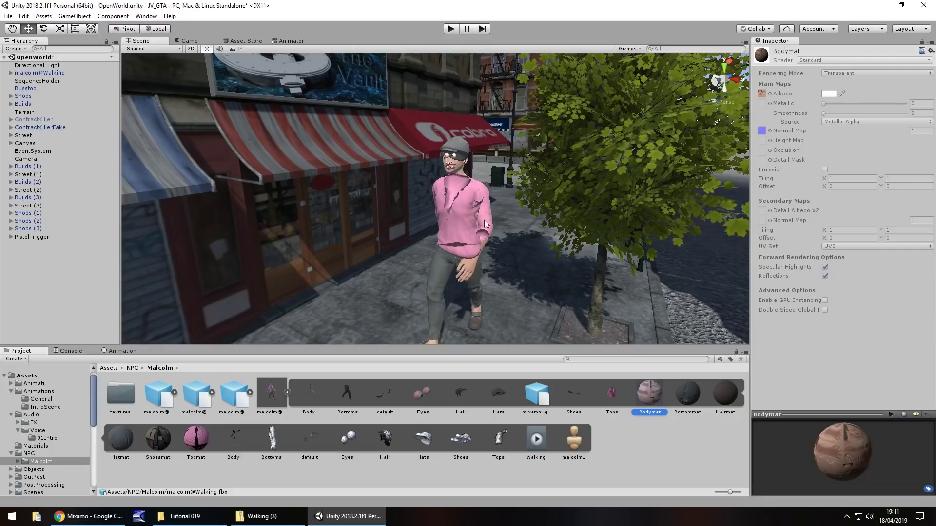
pyautogui.moveTo(484, 220); pyautogui.dragTo(481, 217, button='middle')
pyautogui.moveTo(431, 195); pyautogui.dragTo(390, 180, button='right')
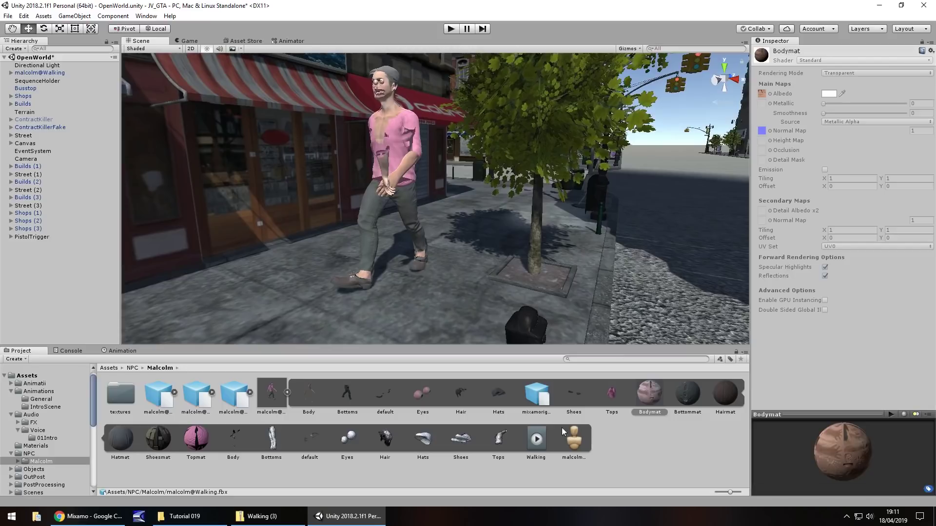
# Step: Duplicate the Walking and Dying clips out of their malcolm@ models as standalone animations
pyautogui.click(536, 441)
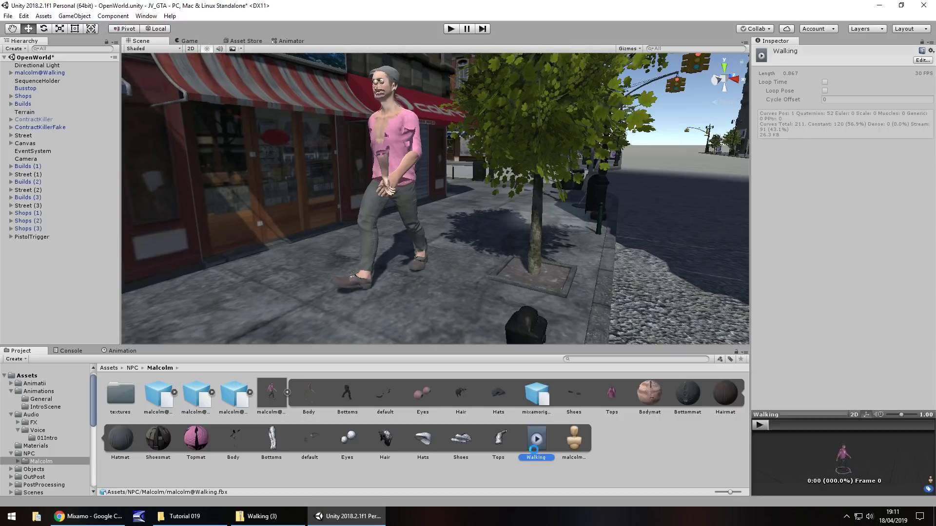
pyautogui.hotkey('ctrl', 'd')
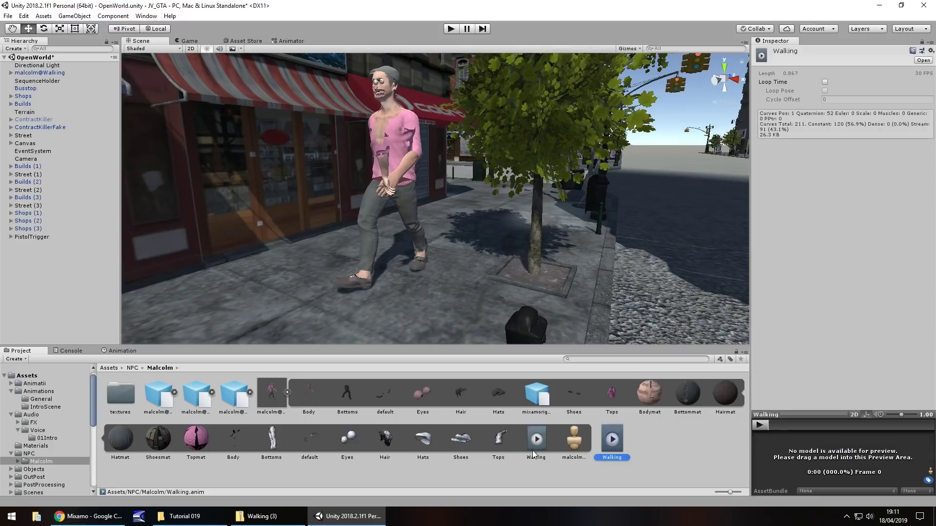
pyautogui.click(288, 392)
pyautogui.click(173, 392)
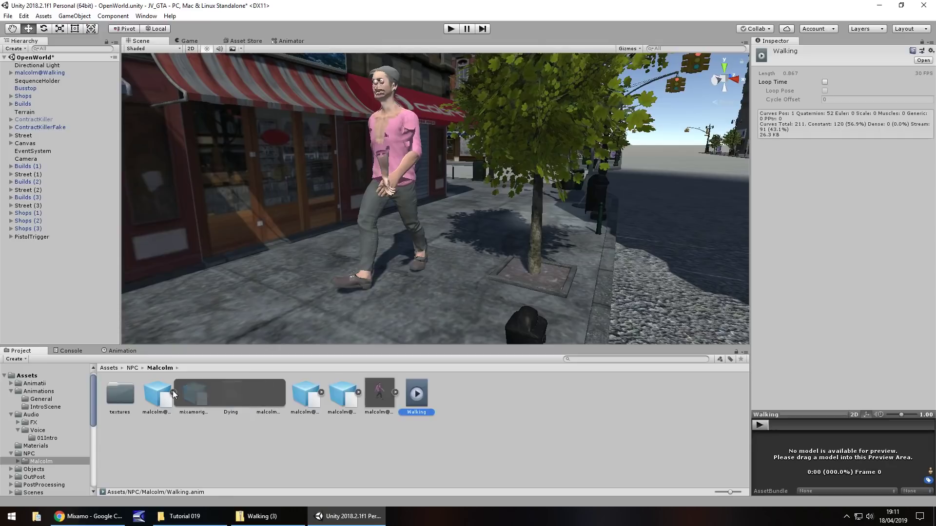
pyautogui.click(238, 392)
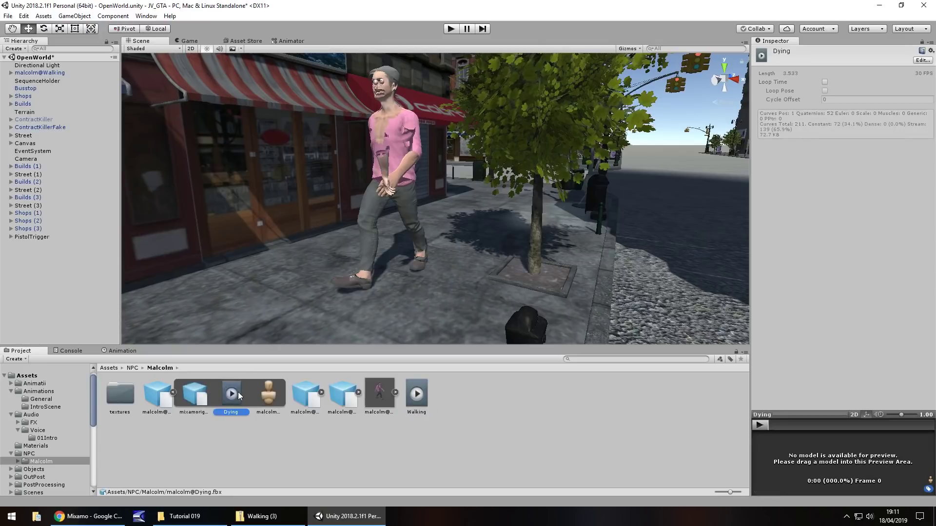
pyautogui.hotkey('ctrl', 'd')
pyautogui.click(212, 392)
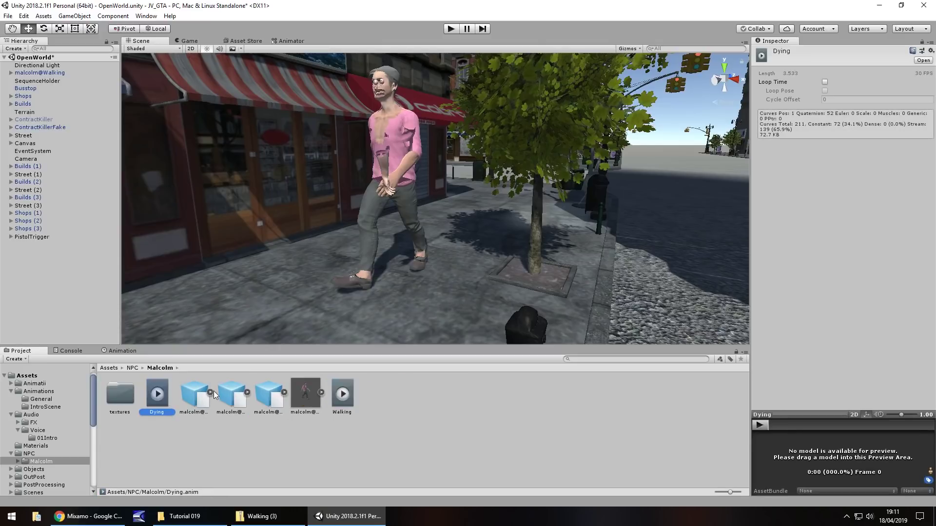
# Step: Duplicate the Running and Terrified clips out as standalone animations and collapse the models
pyautogui.click(233, 389)
pyautogui.click(248, 392)
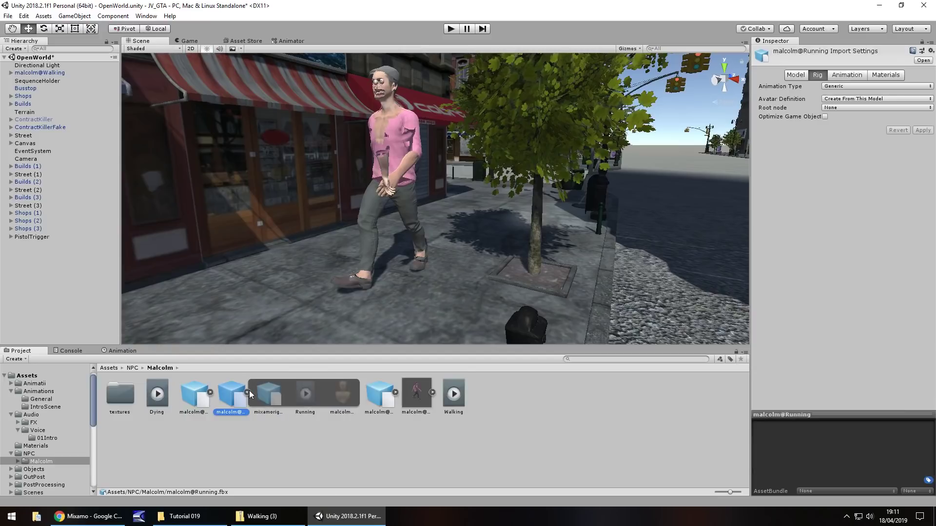
pyautogui.click(311, 395)
pyautogui.hotkey('ctrl', 'd')
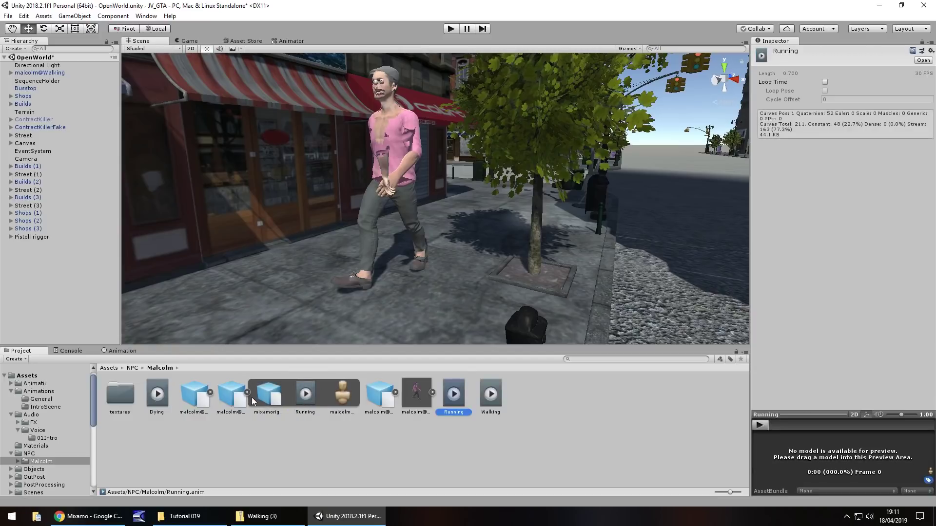
pyautogui.click(248, 392)
pyautogui.click(284, 393)
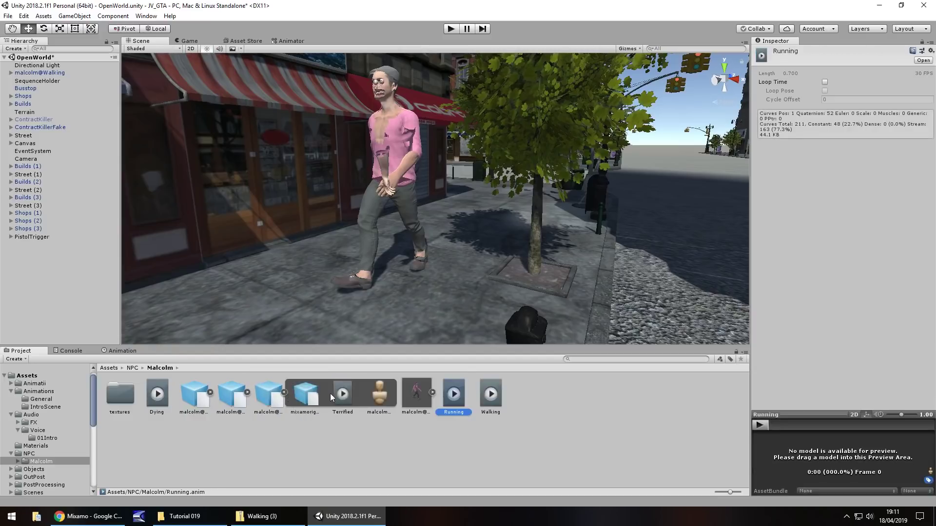
pyautogui.click(342, 393)
pyautogui.hotkey('ctrl', 'd')
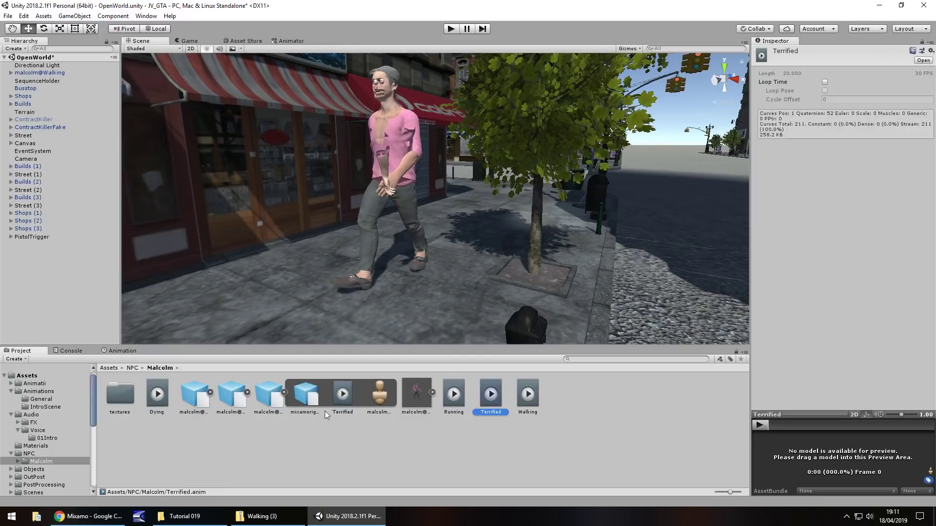
pyautogui.click(285, 393)
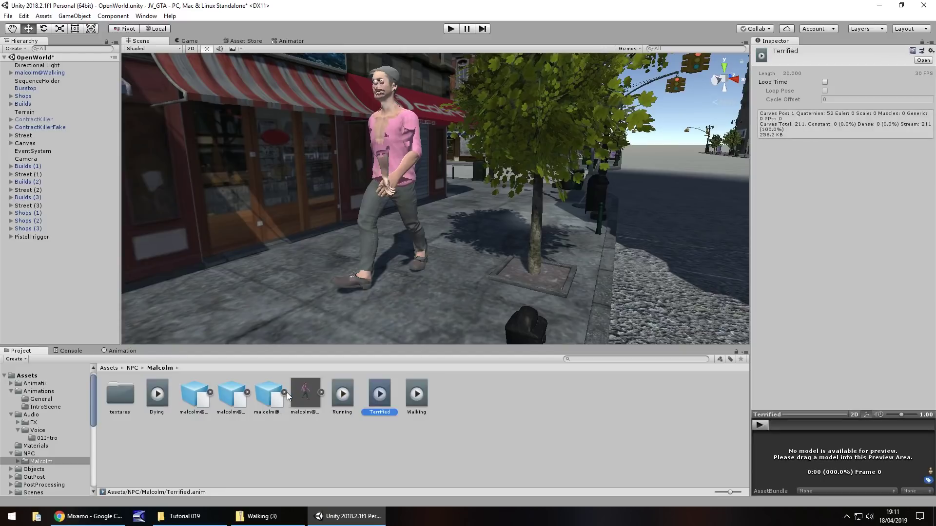
pyautogui.click(495, 425)
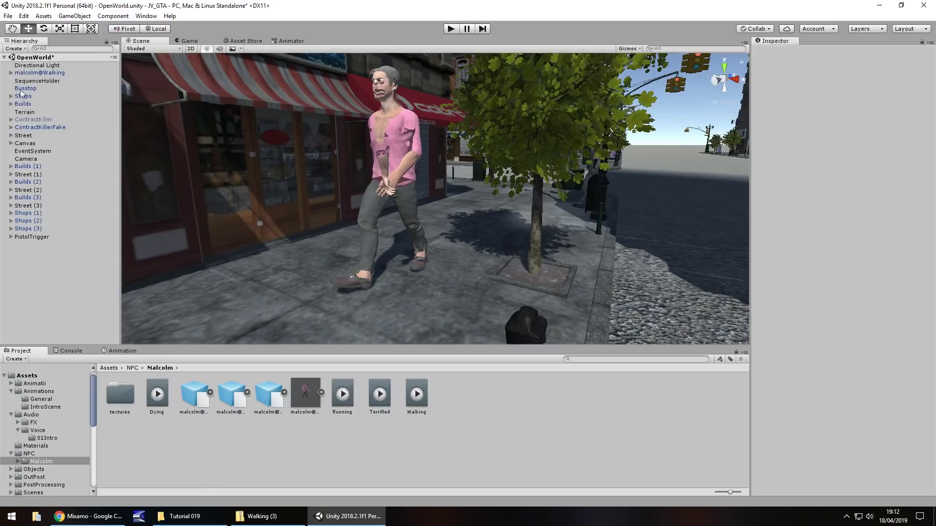
# Step: Set malcolm@Walking's Transform Scale X, Y and Z to 0.75
pyautogui.click(44, 73)
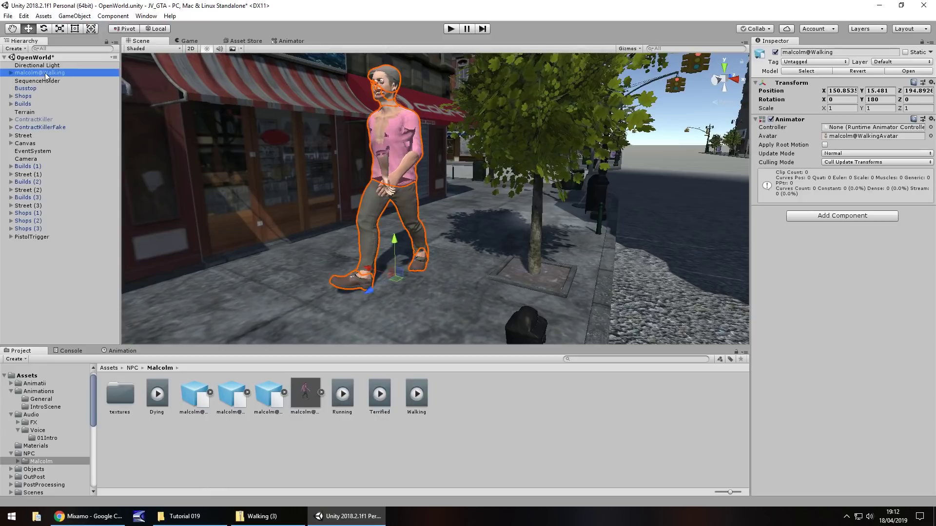
pyautogui.click(841, 108)
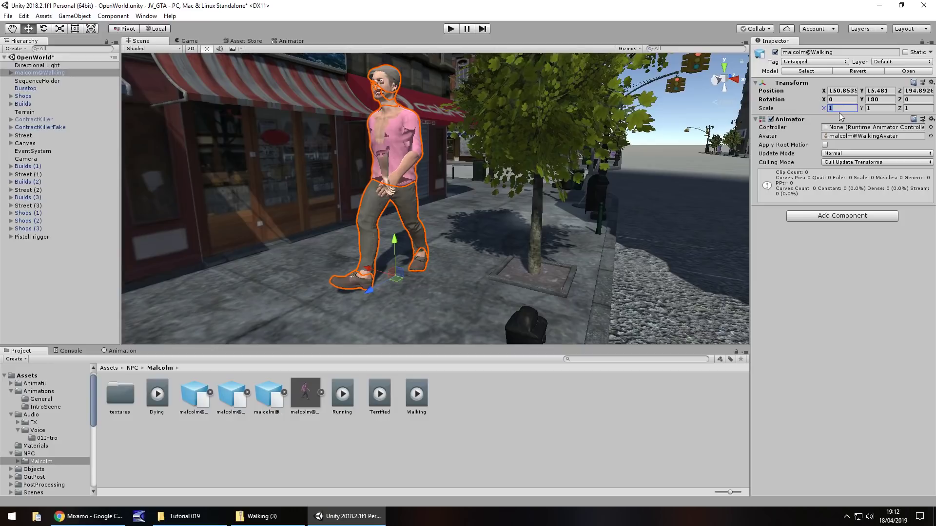
pyautogui.write('.75')
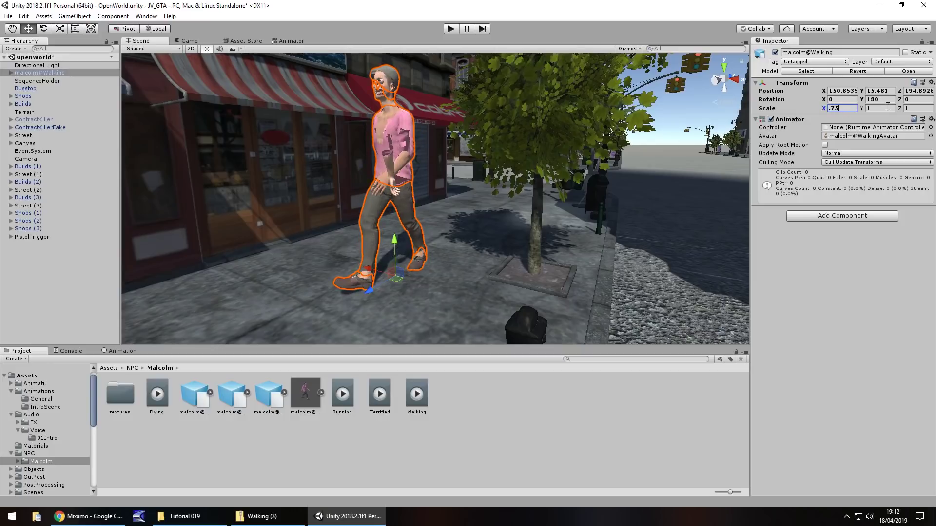
pyautogui.click(888, 107)
pyautogui.write('.75')
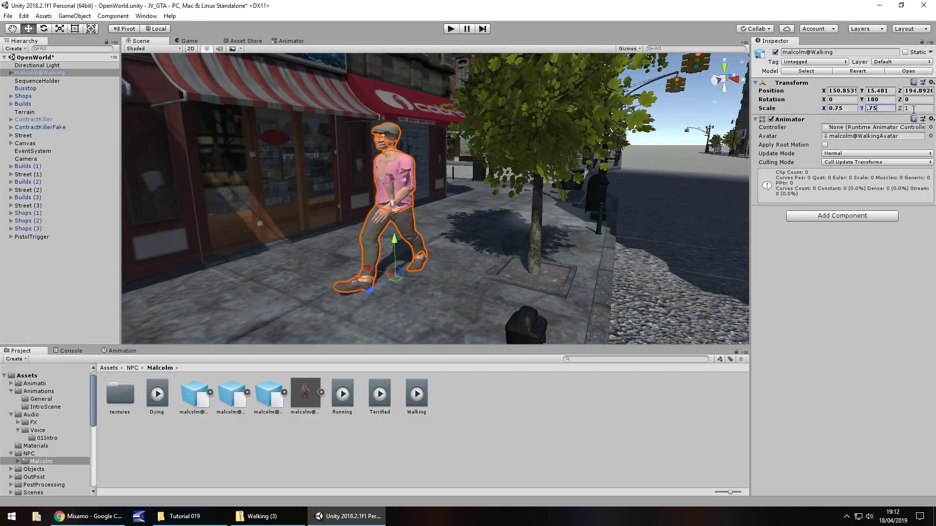
pyautogui.click(914, 108)
pyautogui.write('.')
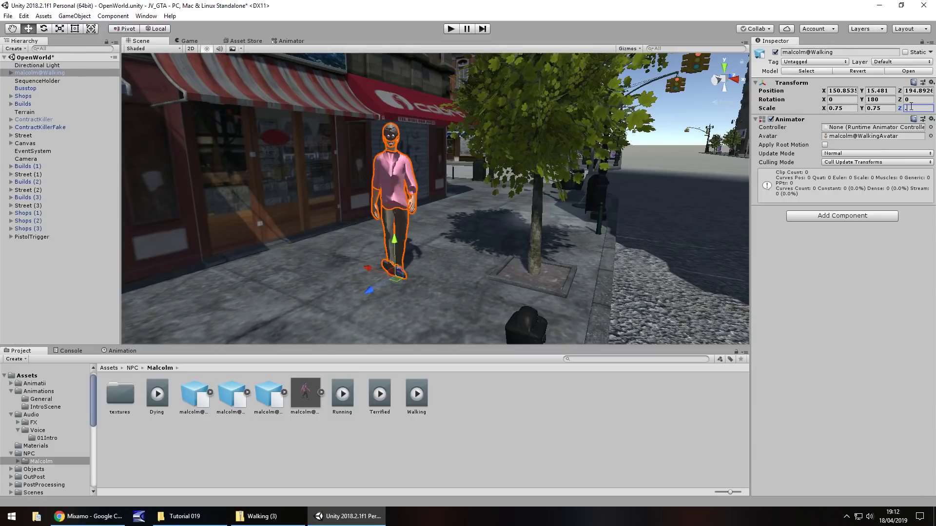
pyautogui.write('75')
# Step: Expand malcolm@Walking in the Hierarchy to show its child parts and reselect it
pyautogui.click(535, 237)
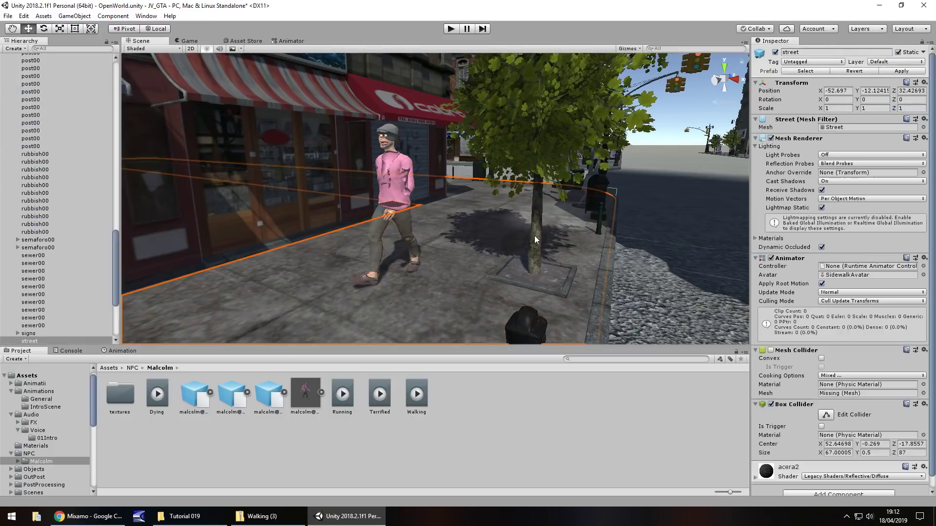
pyautogui.click(464, 414)
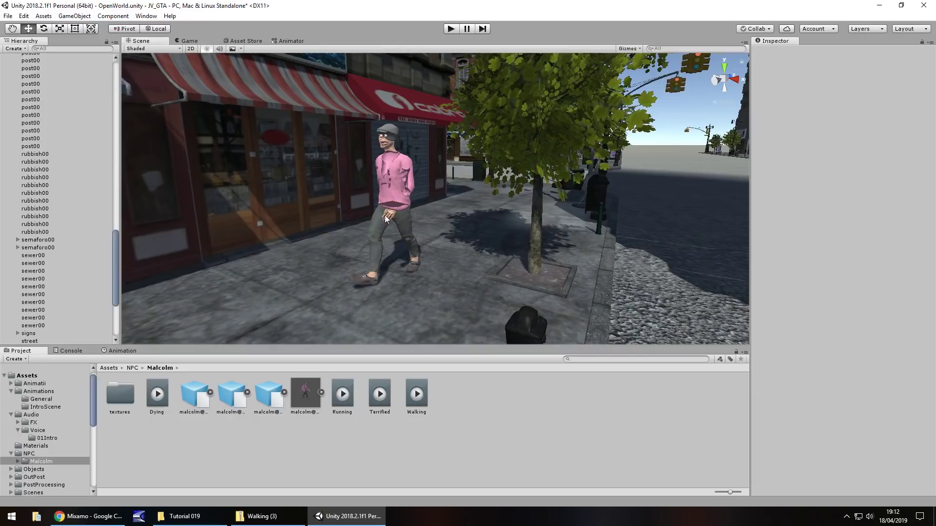
pyautogui.moveTo(115, 258); pyautogui.dragTo(112, 49)
pyautogui.click(10, 73)
pyautogui.click(32, 73)
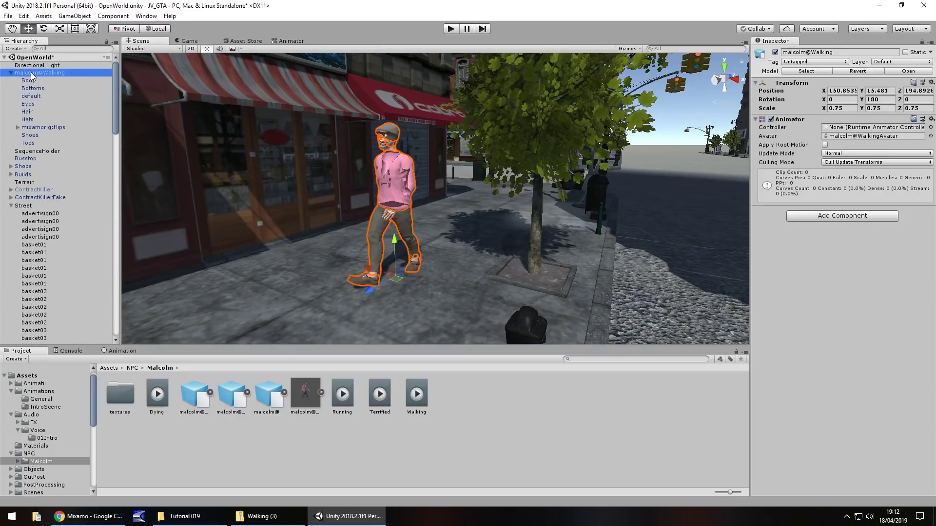
# Step: Remove the character's old Animator and drag the Walking clip onto it to add the malcolm@Walking controller
pyautogui.rightClick(789, 120)
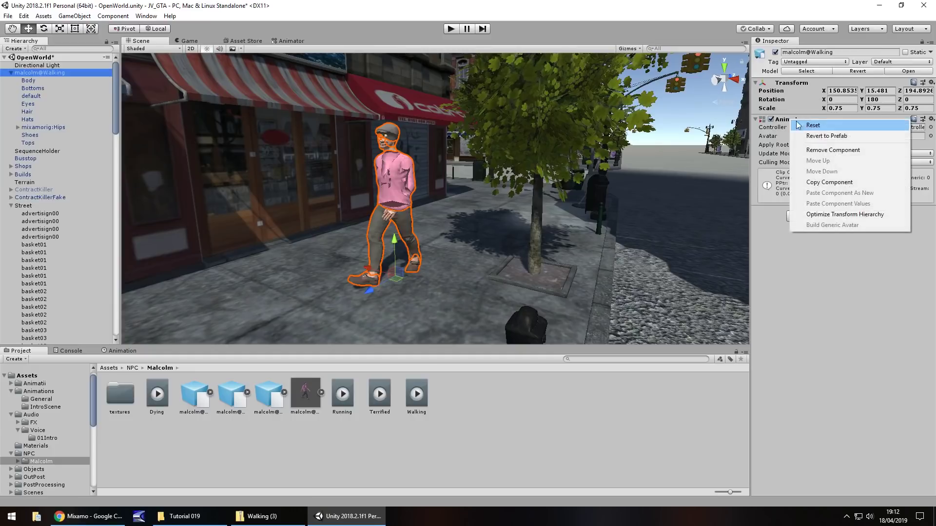
pyautogui.click(839, 151)
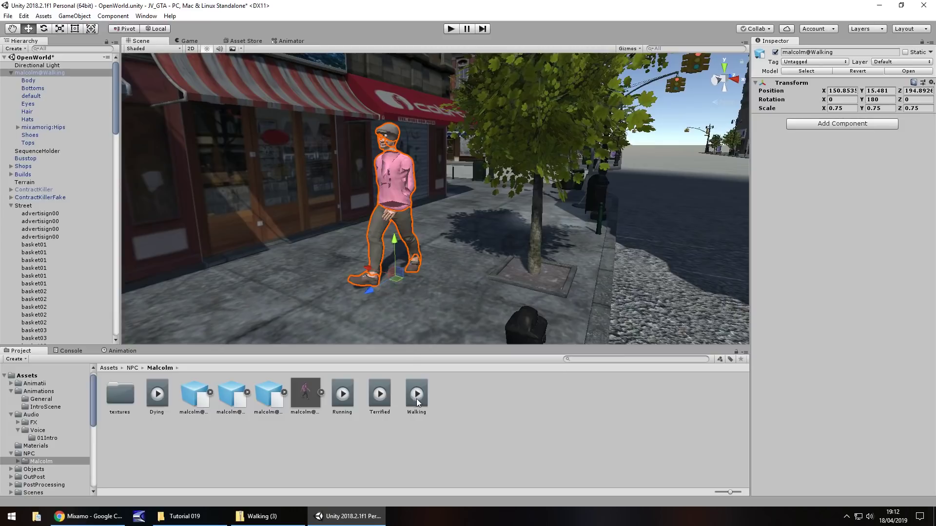
pyautogui.moveTo(419, 399); pyautogui.dragTo(40, 76)
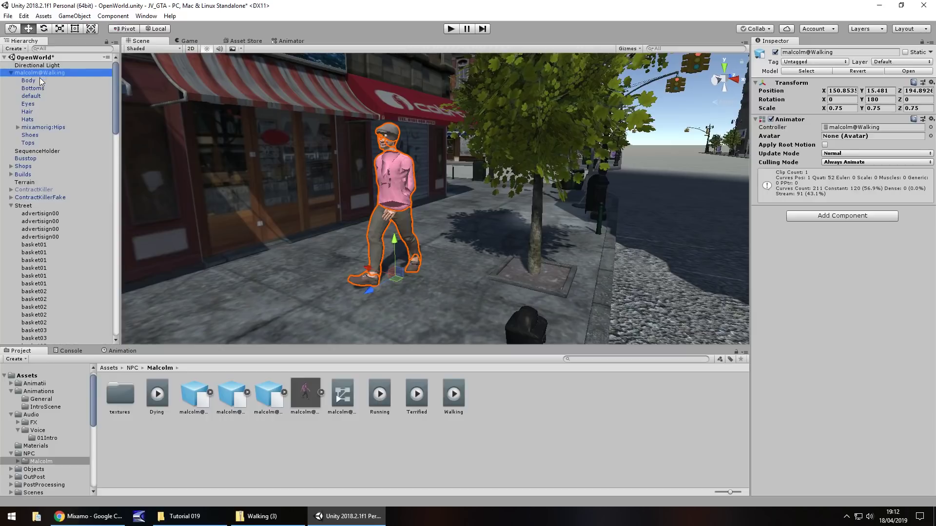
# Step: Rename the malcolm@Walking object to NPC001
pyautogui.click(28, 74)
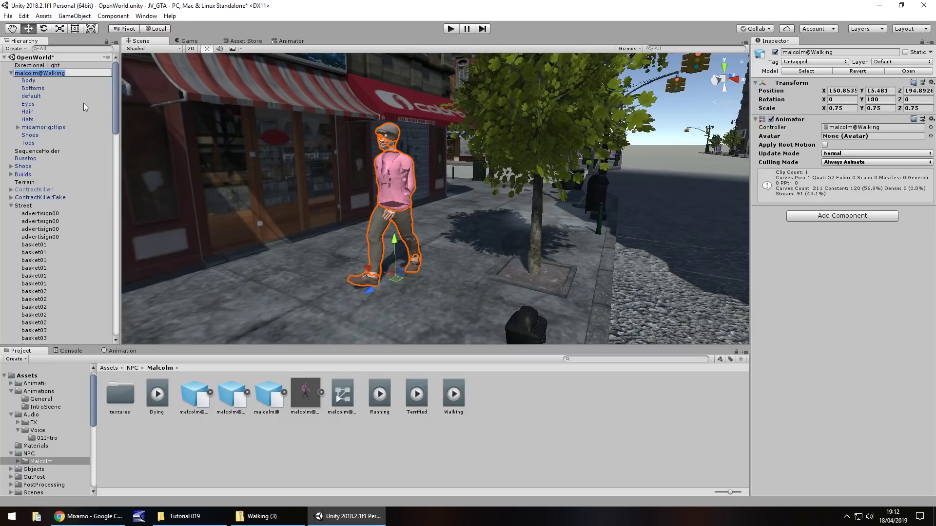
pyautogui.write('NPC001')
pyautogui.press('Return')
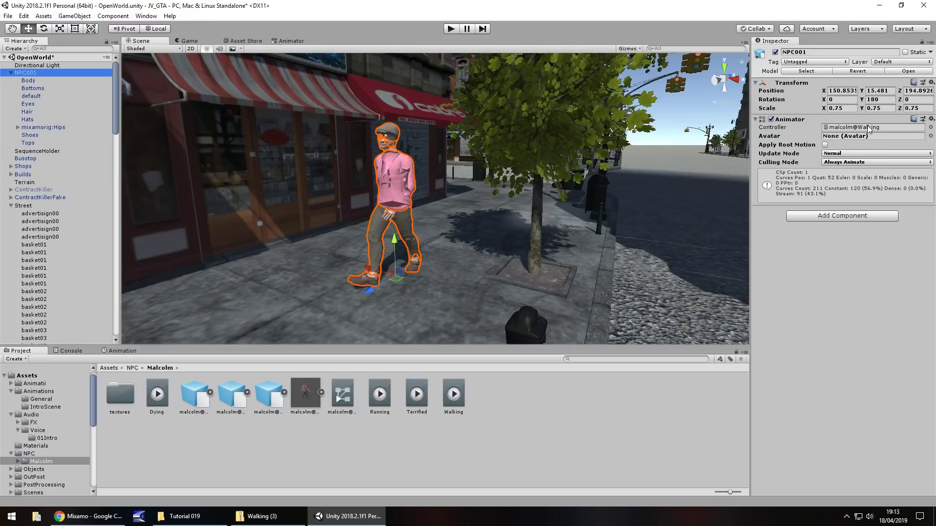
# Step: Add Dying, Running and Terrified states to the malcolm@Walking Animator graph
pyautogui.click(301, 41)
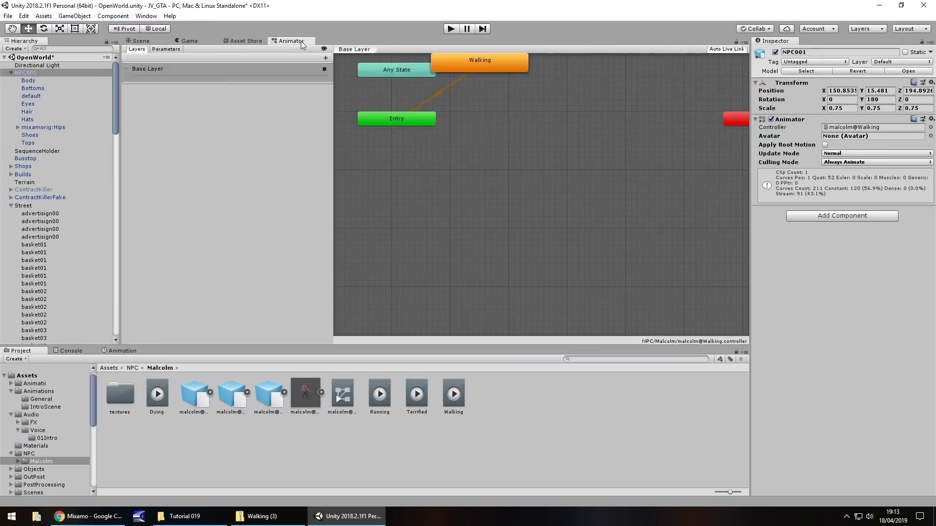
pyautogui.moveTo(539, 139); pyautogui.dragTo(540, 206, button='middle')
pyautogui.scroll(-3, 540, 206)
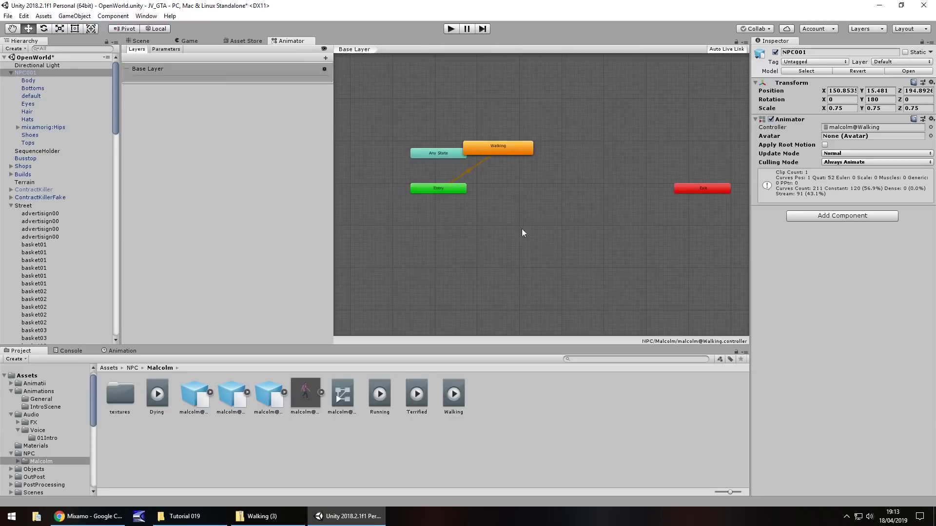
pyautogui.moveTo(157, 397); pyautogui.dragTo(516, 200)
pyautogui.moveTo(417, 395); pyautogui.dragTo(540, 225)
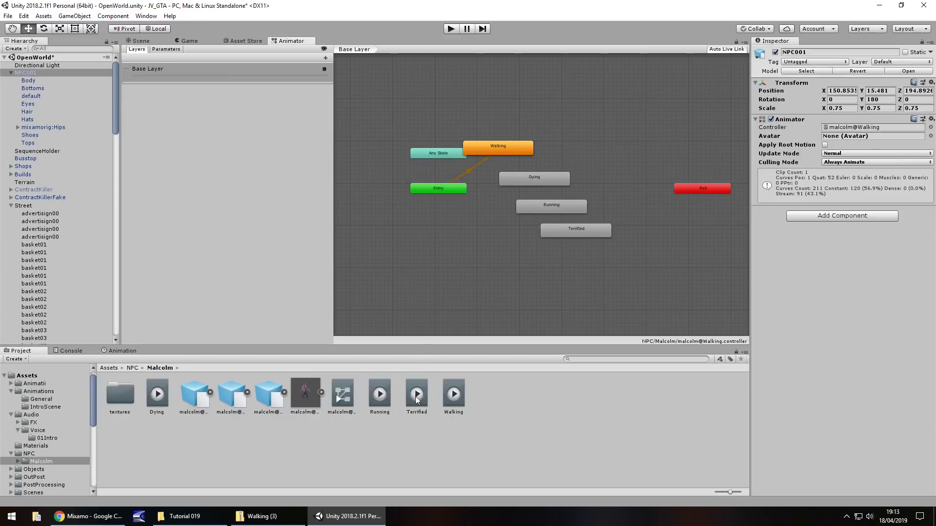
# Step: Enable Loop Time on the Running, Terrified and Walking clips, then return to the Scene view
pyautogui.click(165, 390)
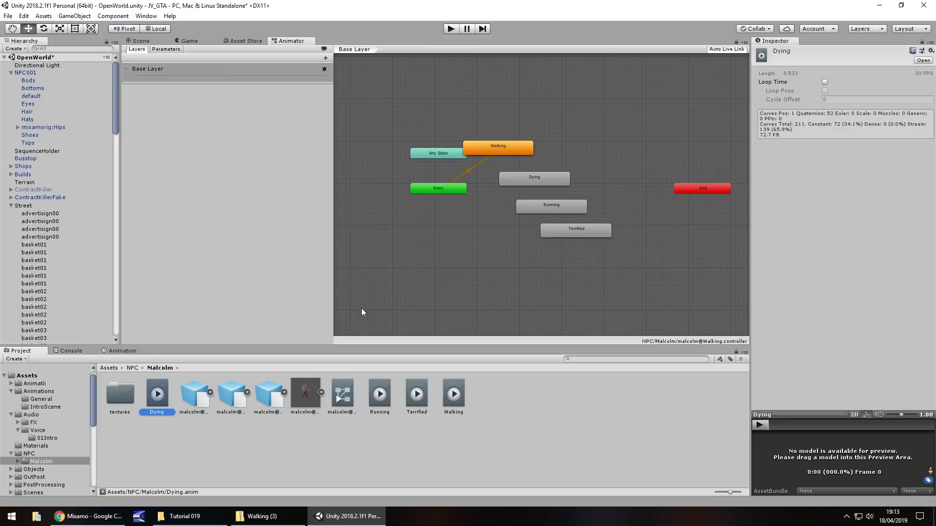
pyautogui.click(378, 390)
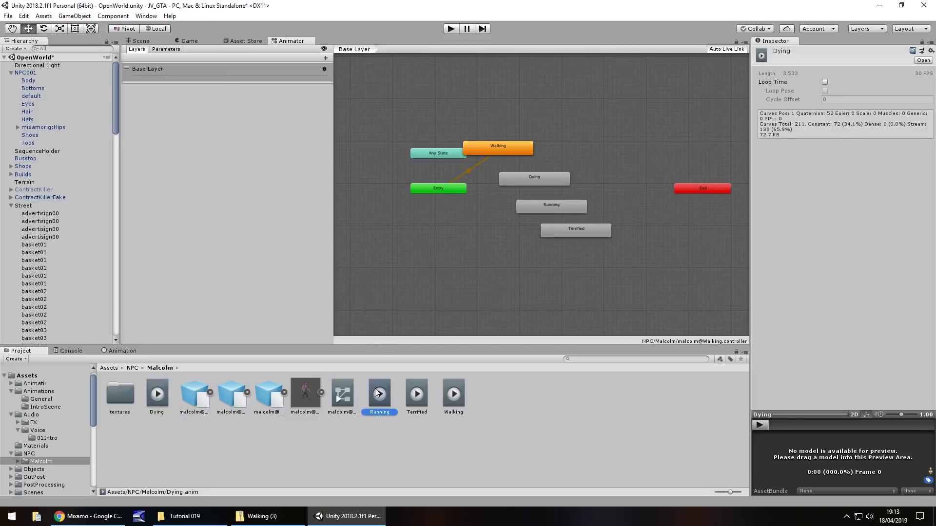
pyautogui.click(824, 82)
pyautogui.click(412, 399)
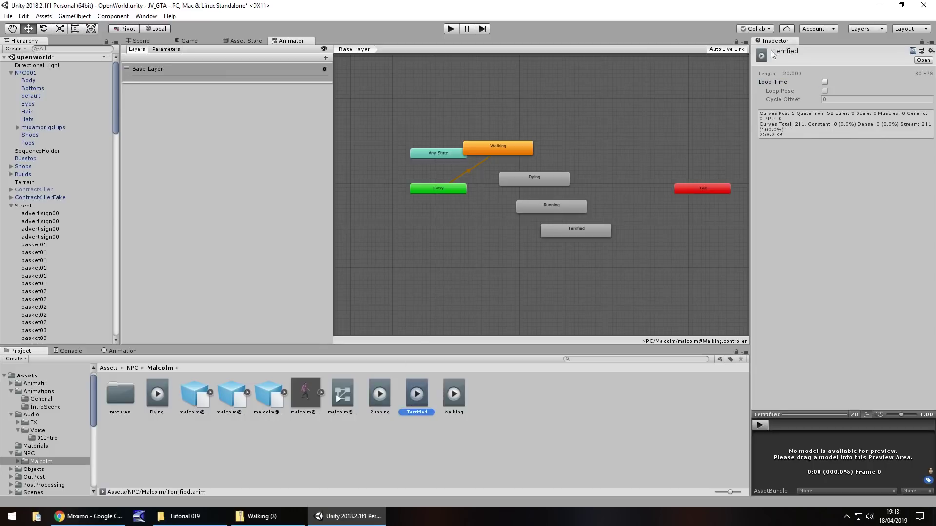
pyautogui.click(824, 82)
pyautogui.click(453, 394)
pyautogui.click(824, 82)
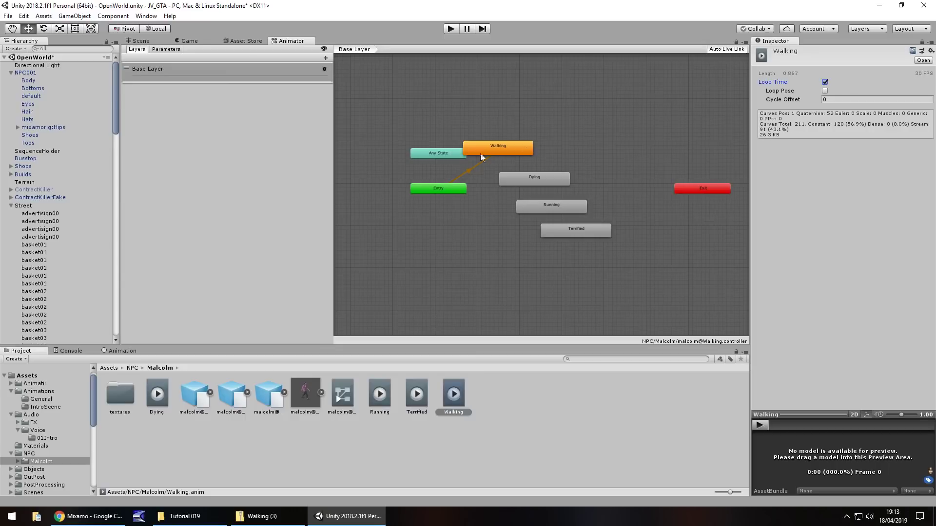
pyautogui.click(136, 42)
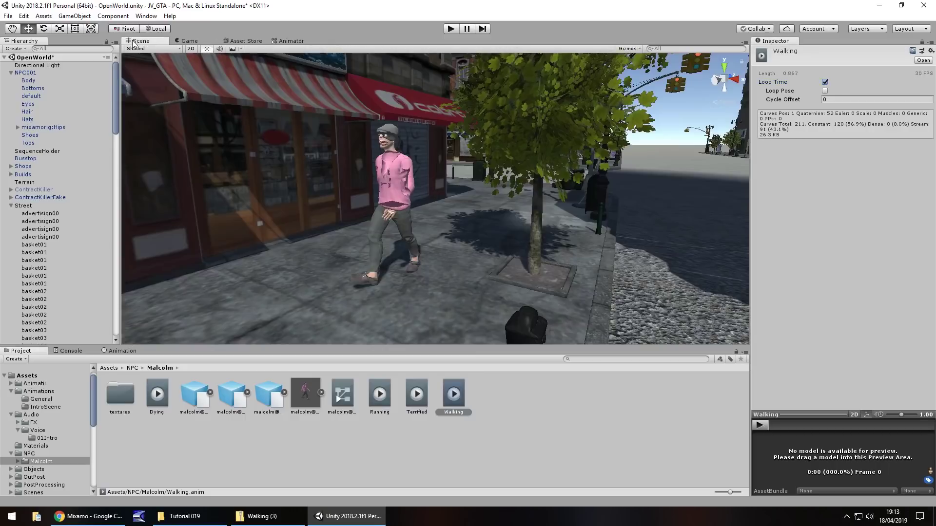
# Step: Play-test the scene to watch NPC001 walk the sidewalk, then stop and reopen the Animator graph
pyautogui.click(451, 29)
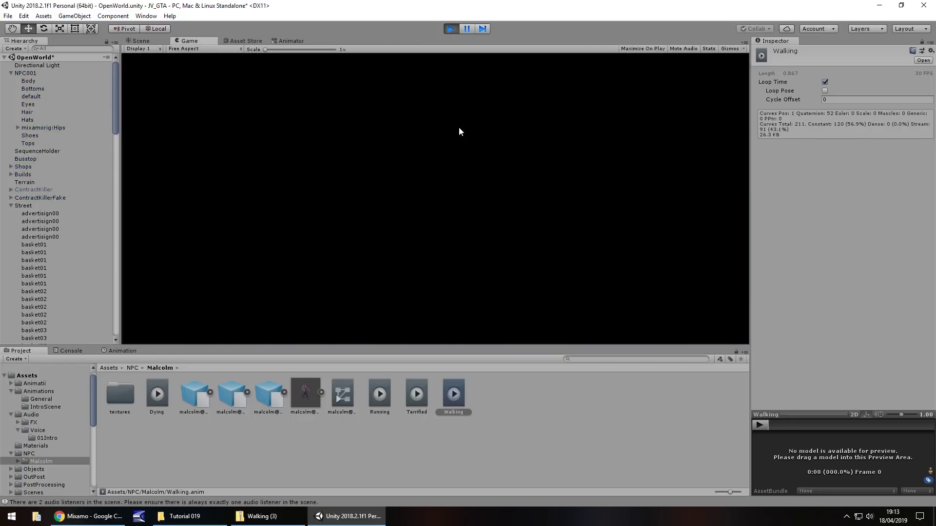
pyautogui.click(142, 42)
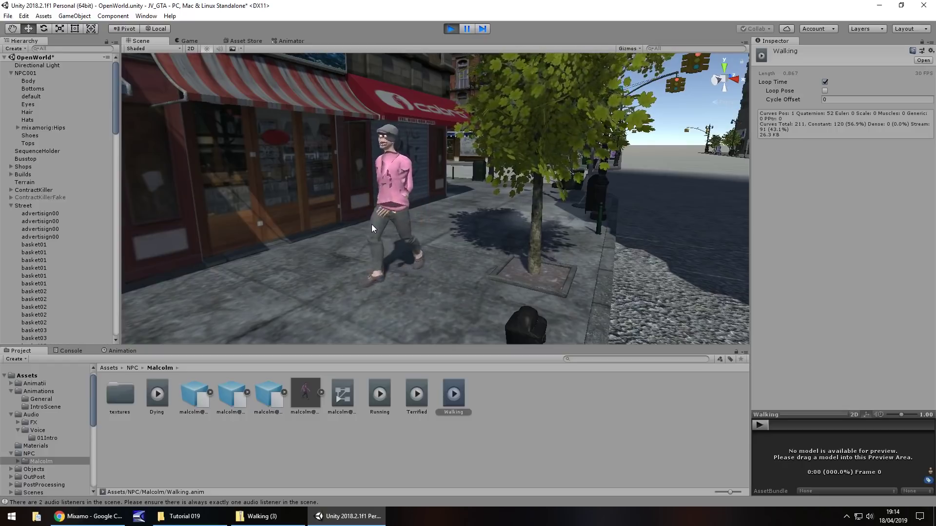
pyautogui.click(450, 29)
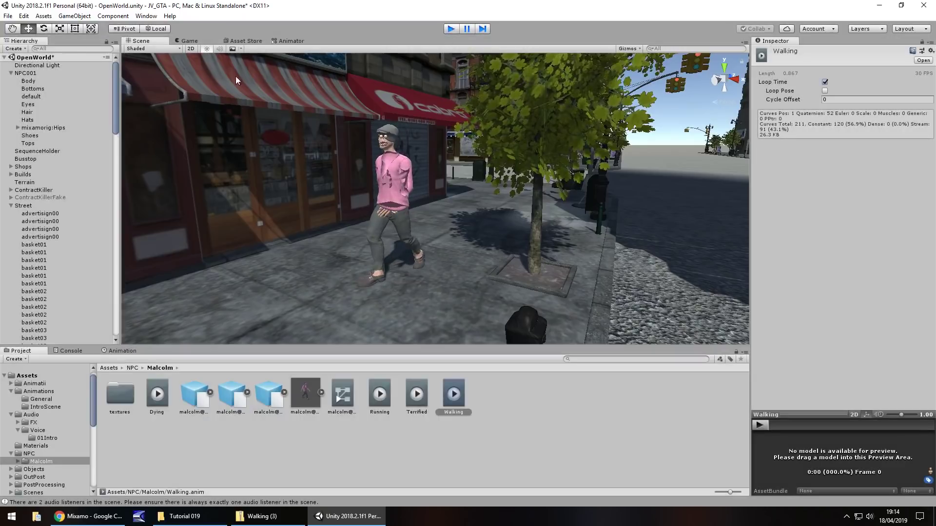
pyautogui.click(293, 41)
# Step: Make Dying the default state of malcolm@Walking and play-test Malcolm collapsing on the pavement
pyautogui.rightClick(533, 178)
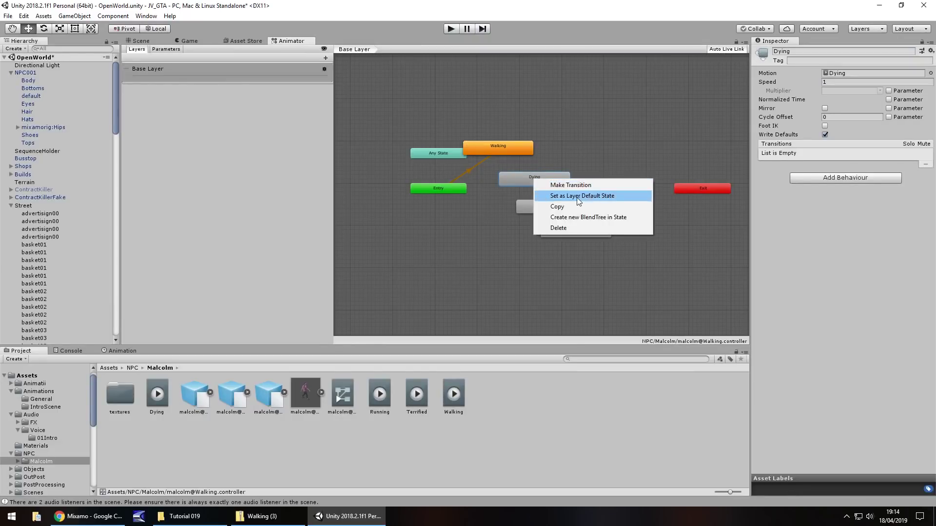
pyautogui.click(578, 198)
pyautogui.click(141, 41)
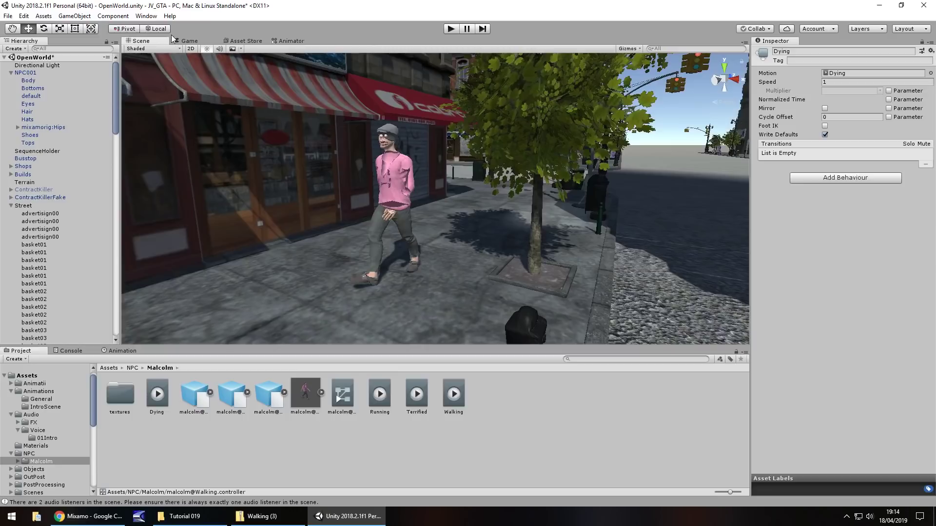
pyautogui.hotkey('ctrl', 'p')
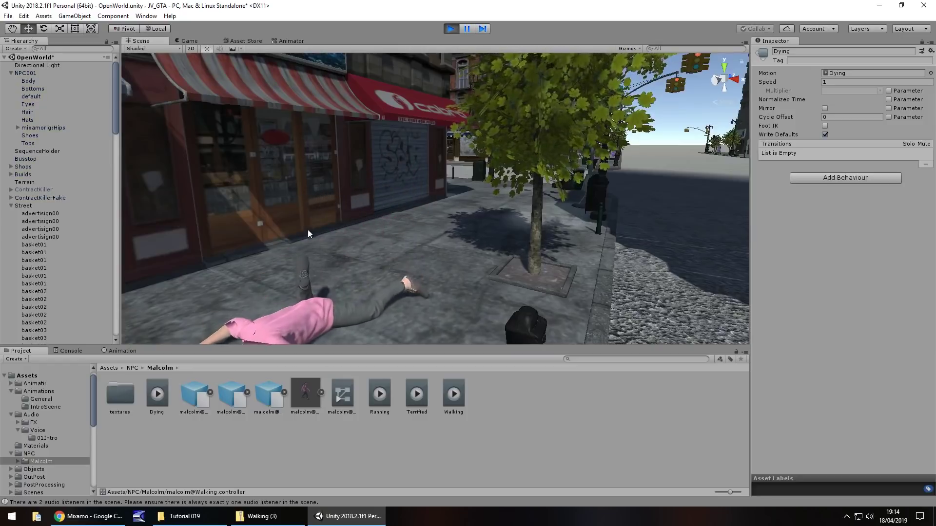
pyautogui.moveTo(368, 215); pyautogui.dragTo(344, 266, button='right')
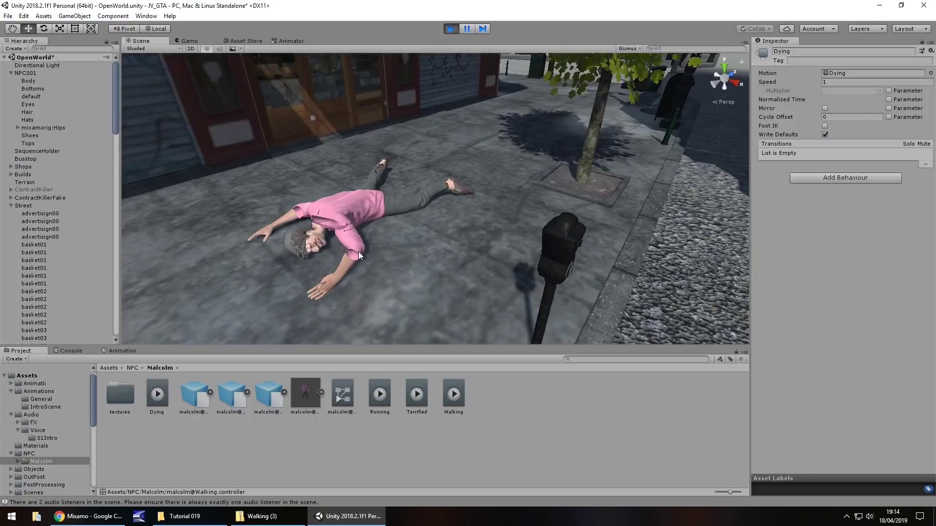
pyautogui.click(453, 32)
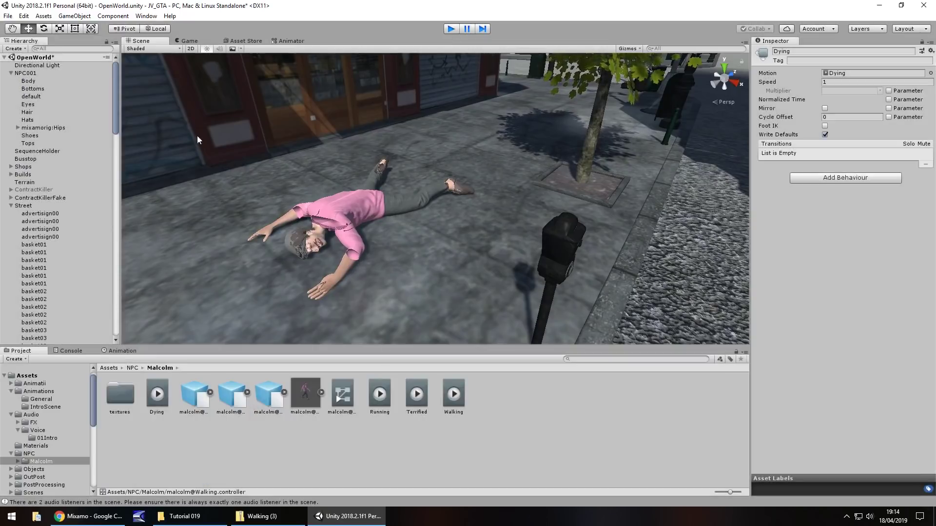
pyautogui.click(302, 41)
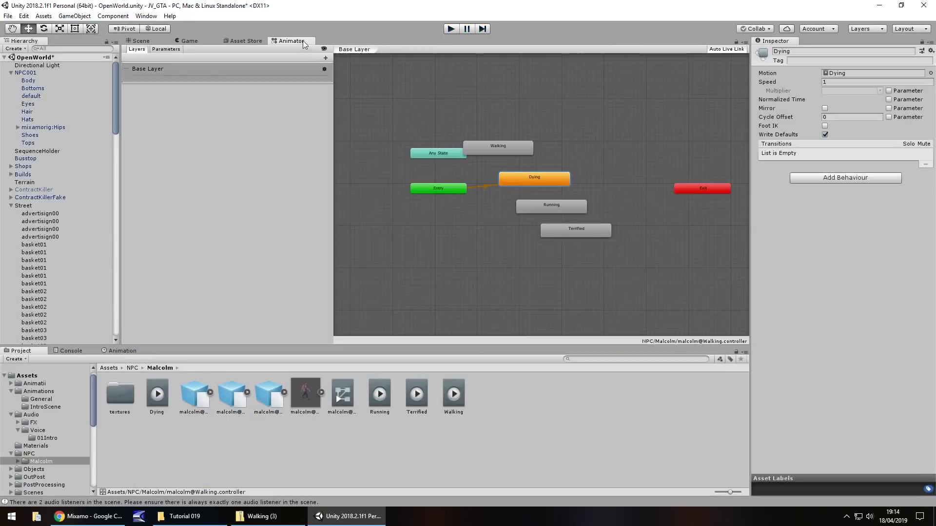
# Step: Make Terrified the layer default state and play-test Malcolm cowering on the pavement
pyautogui.rightClick(580, 232)
pyautogui.click(627, 248)
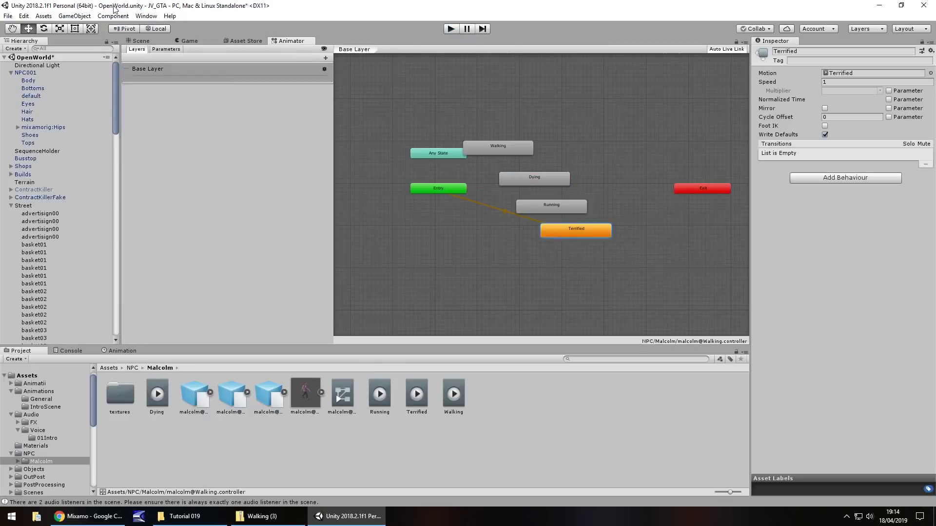
pyautogui.click(141, 40)
pyautogui.moveTo(458, 49)
pyautogui.mouseDown(button='right')
pyautogui.moveTo(464, 109)
pyautogui.moveTo(445, 58)
pyautogui.mouseUp(button='right')
pyautogui.click(451, 29)
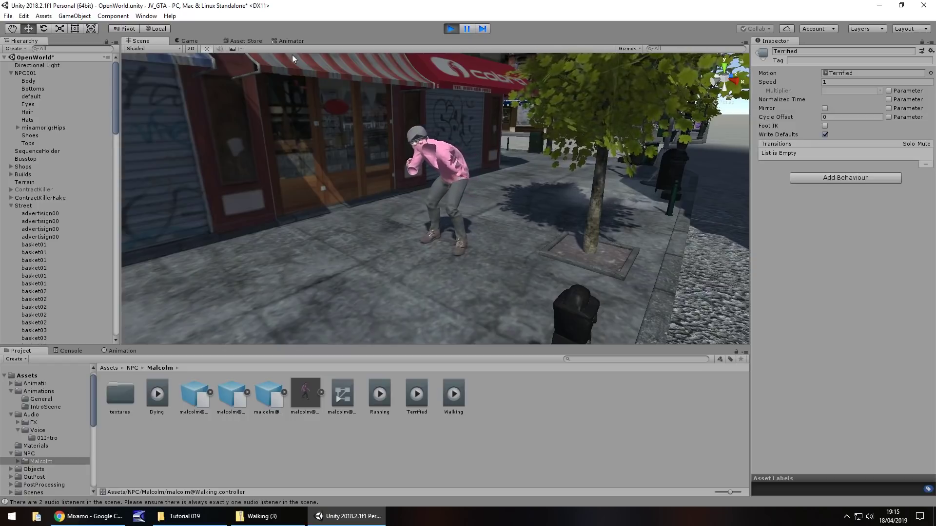
pyautogui.click(449, 30)
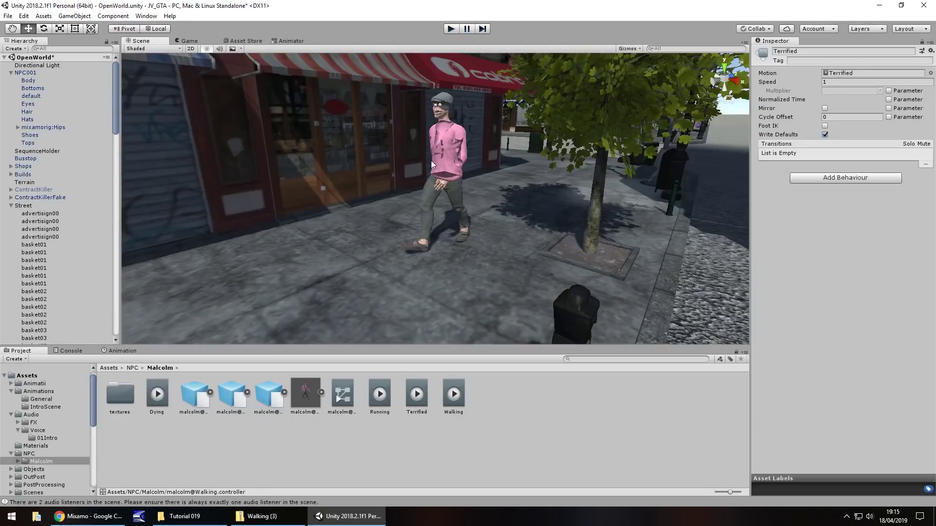
pyautogui.click(291, 41)
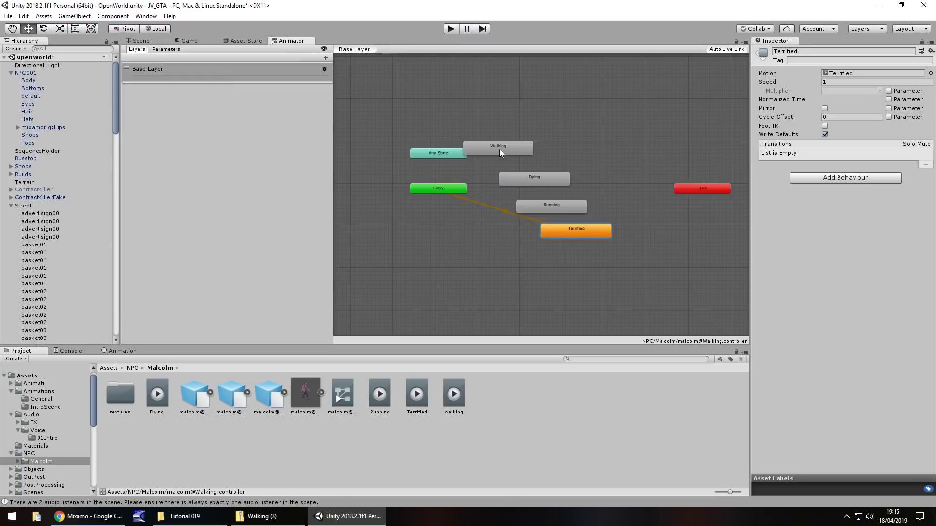
# Step: Set Walking back as the layer default state and select the Body mesh
pyautogui.rightClick(499, 149)
pyautogui.click(548, 166)
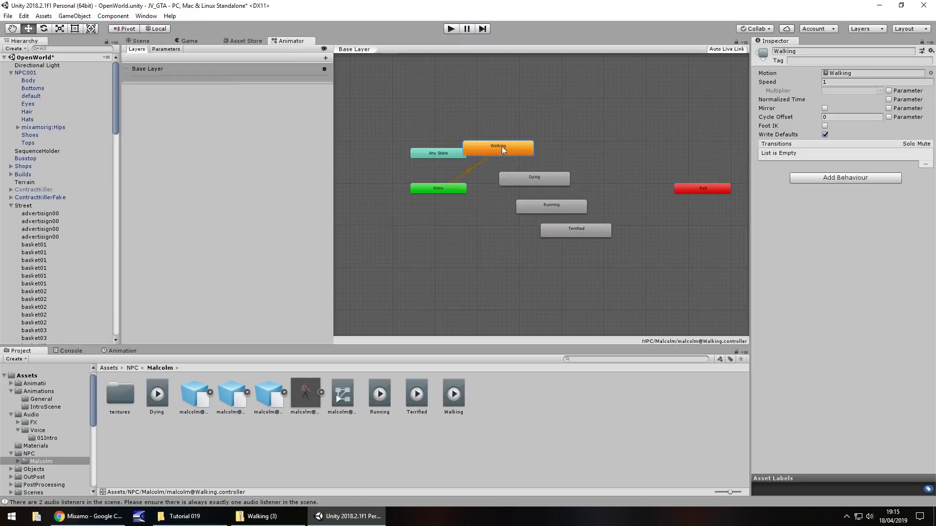
pyautogui.click(148, 43)
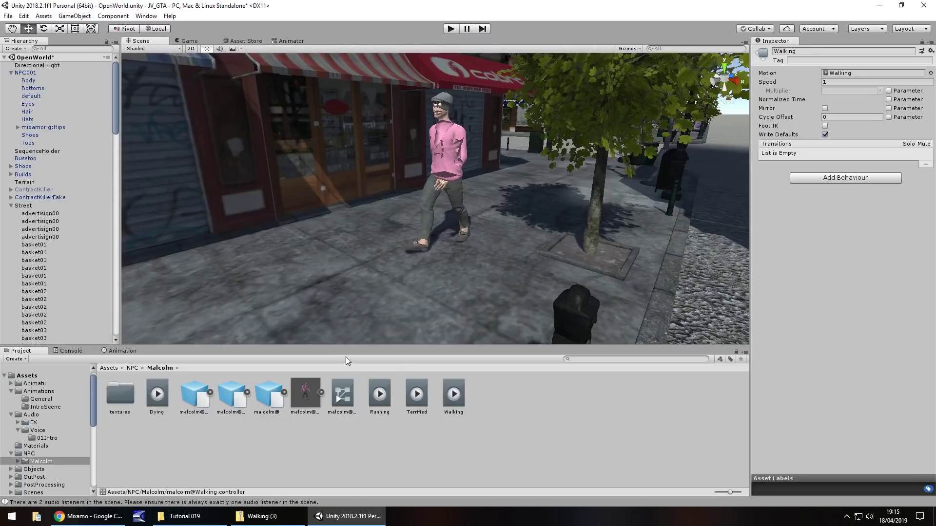
pyautogui.click(29, 81)
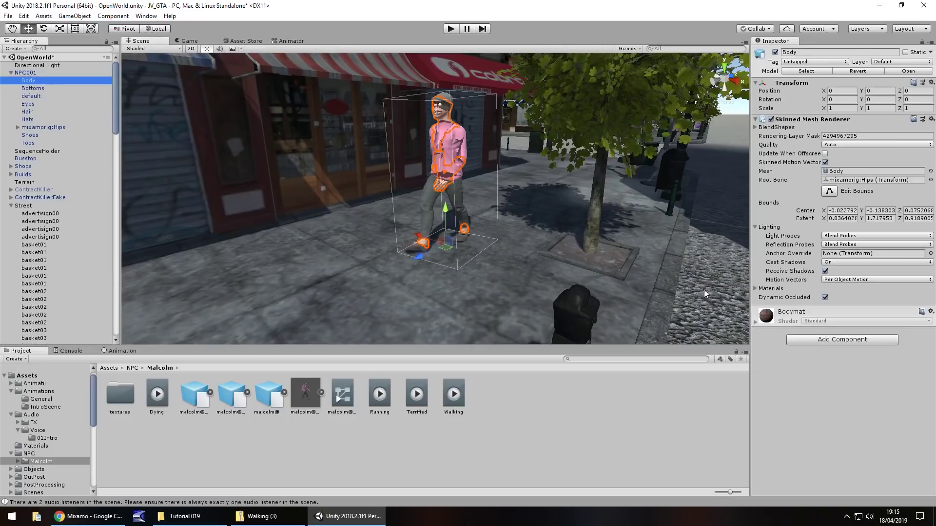
pyautogui.click(755, 322)
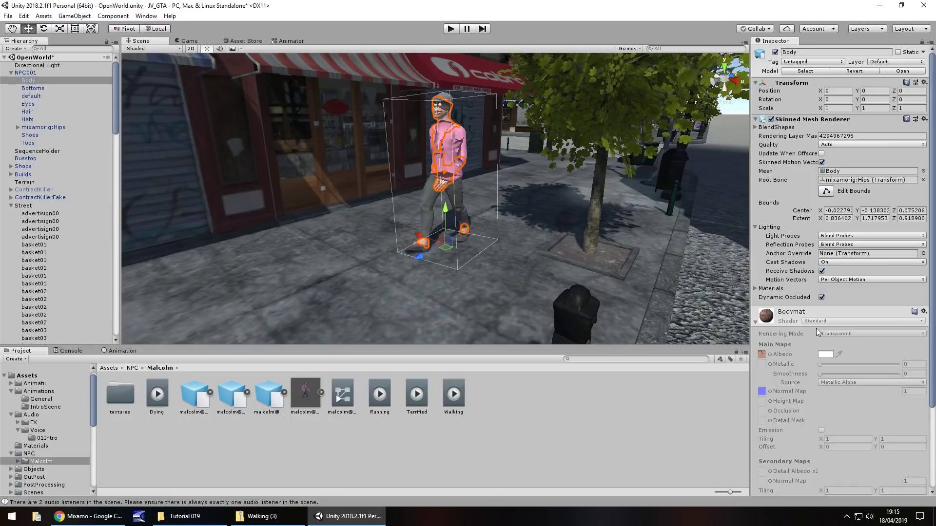
pyautogui.click(33, 88)
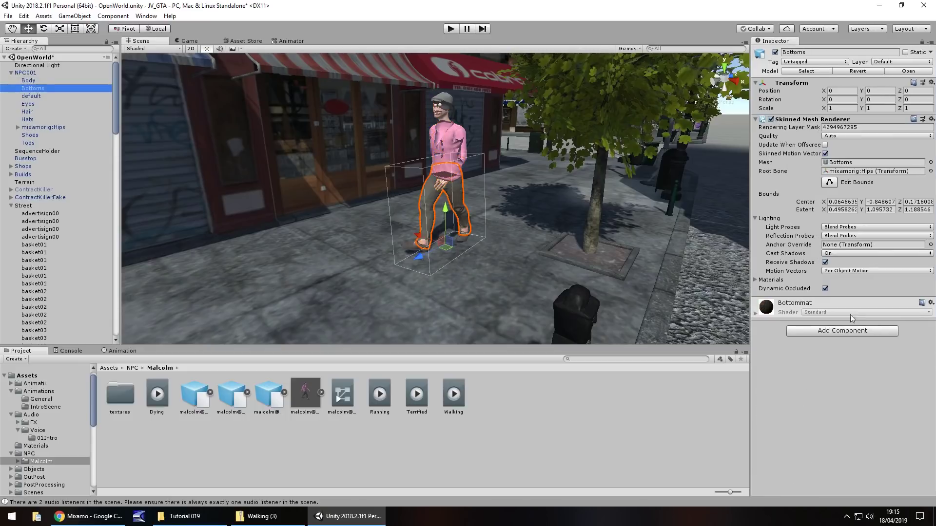
pyautogui.click(760, 312)
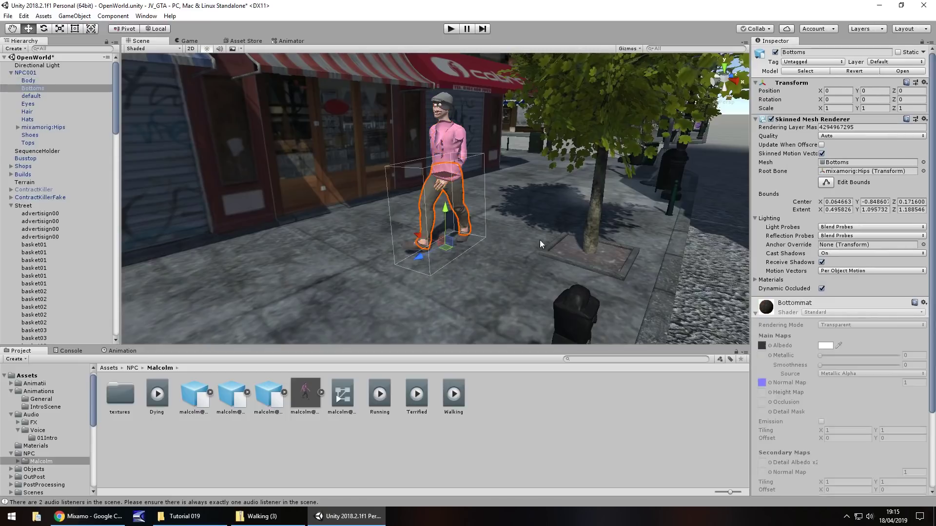
pyautogui.click(36, 96)
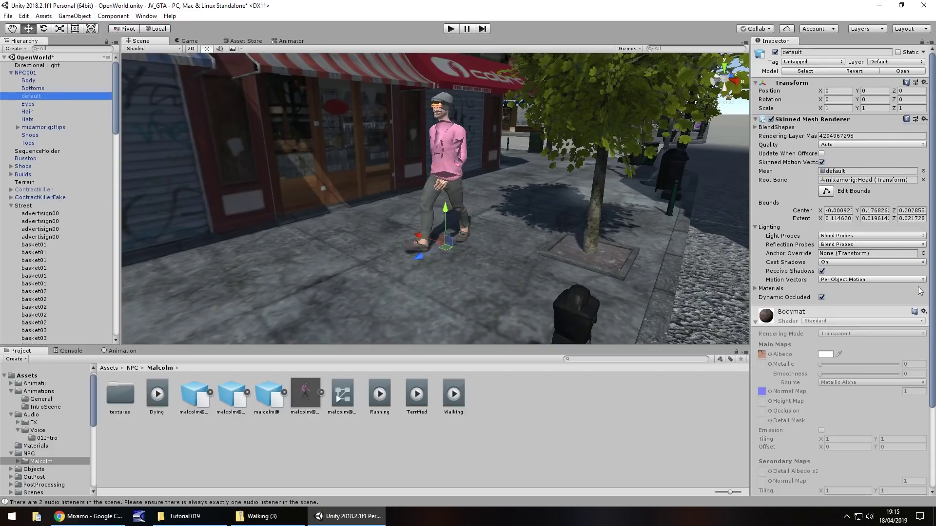
pyautogui.click(31, 82)
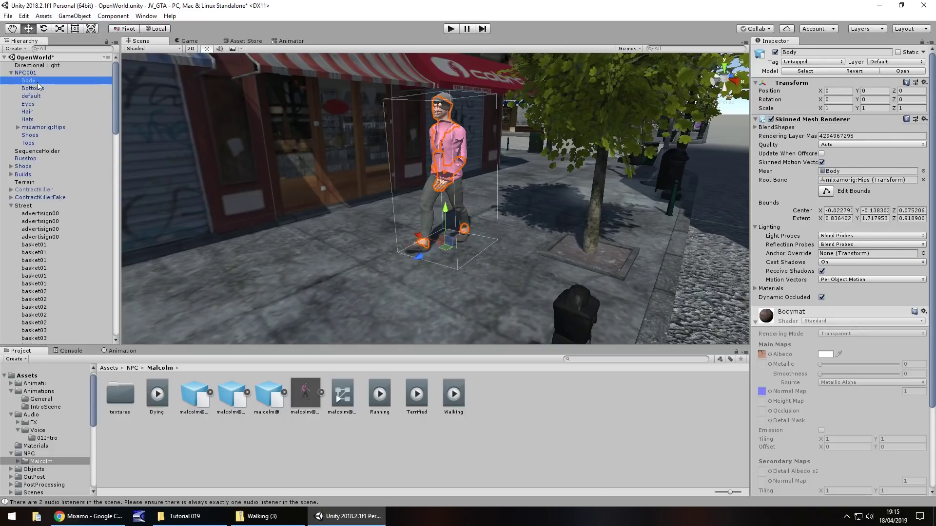
pyautogui.click(35, 89)
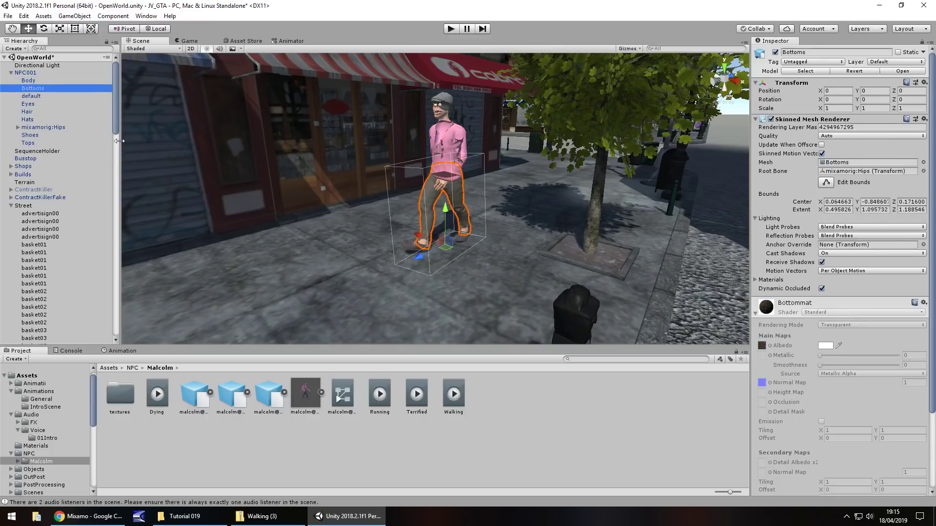
pyautogui.click(29, 105)
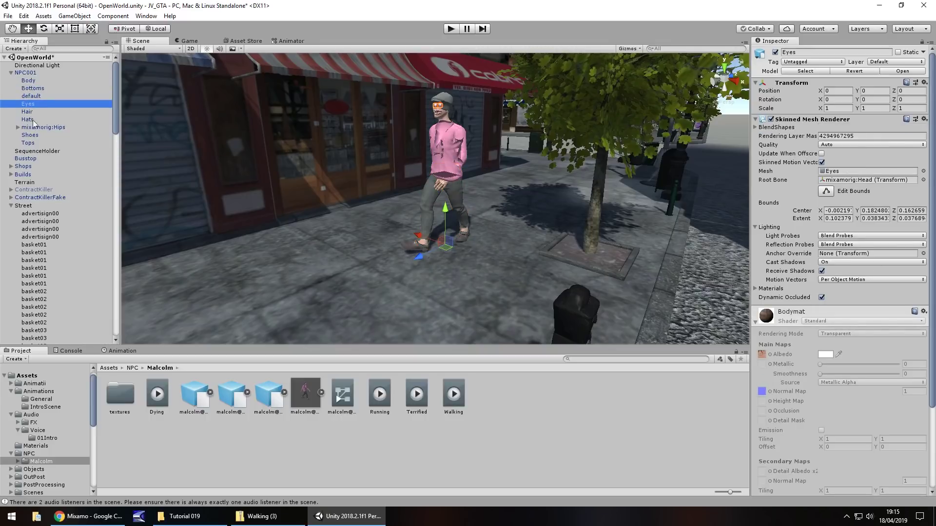
pyautogui.click(27, 112)
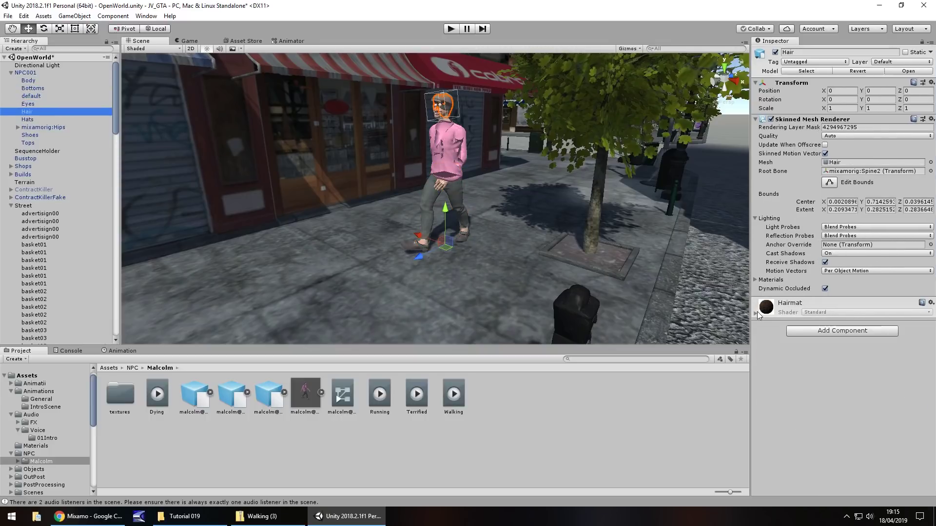
pyautogui.click(27, 120)
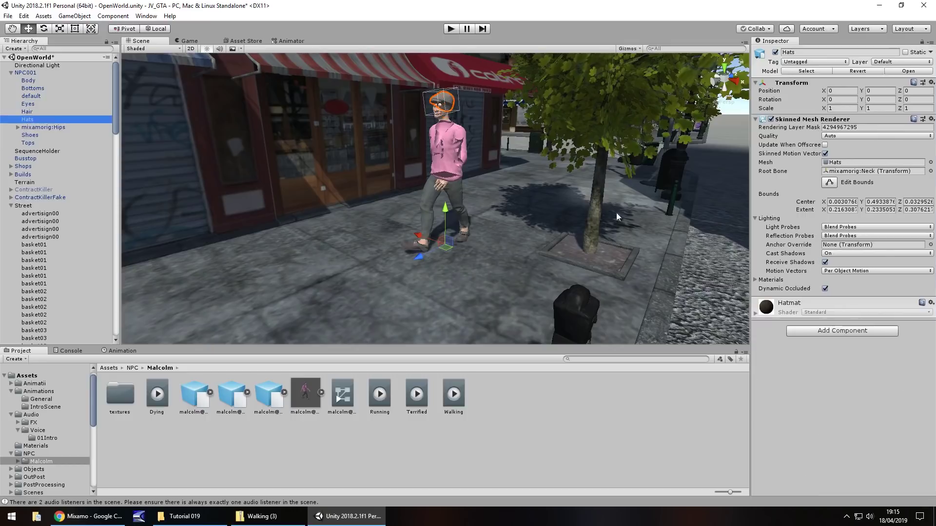
pyautogui.click(755, 314)
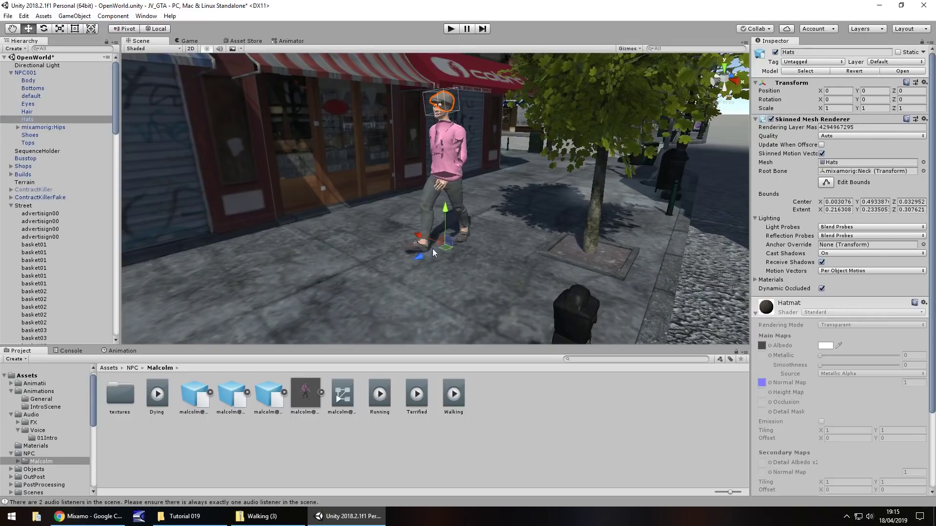
pyautogui.click(39, 135)
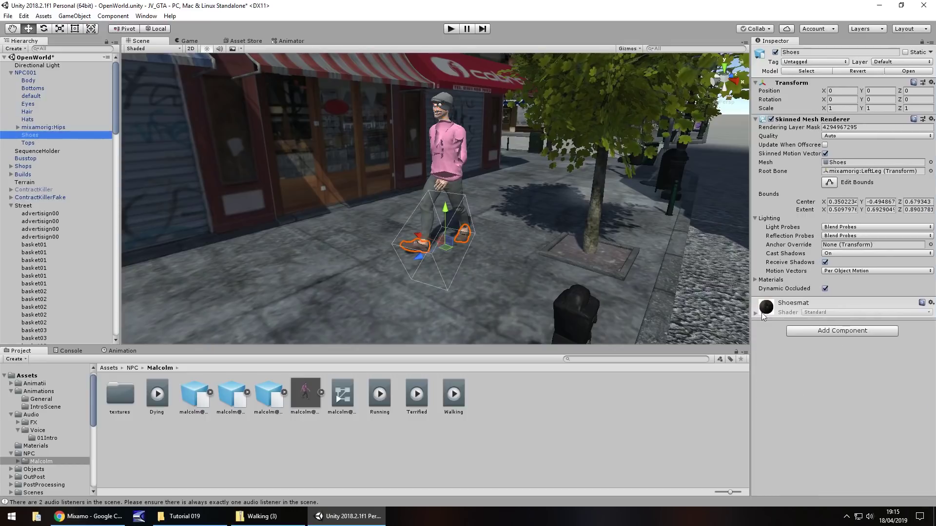
pyautogui.click(756, 314)
pyautogui.click(32, 144)
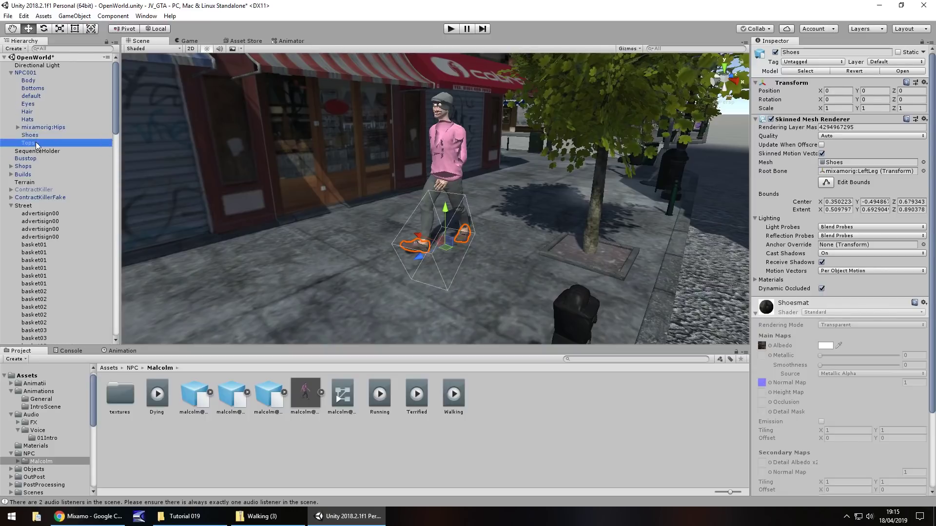
pyautogui.click(756, 314)
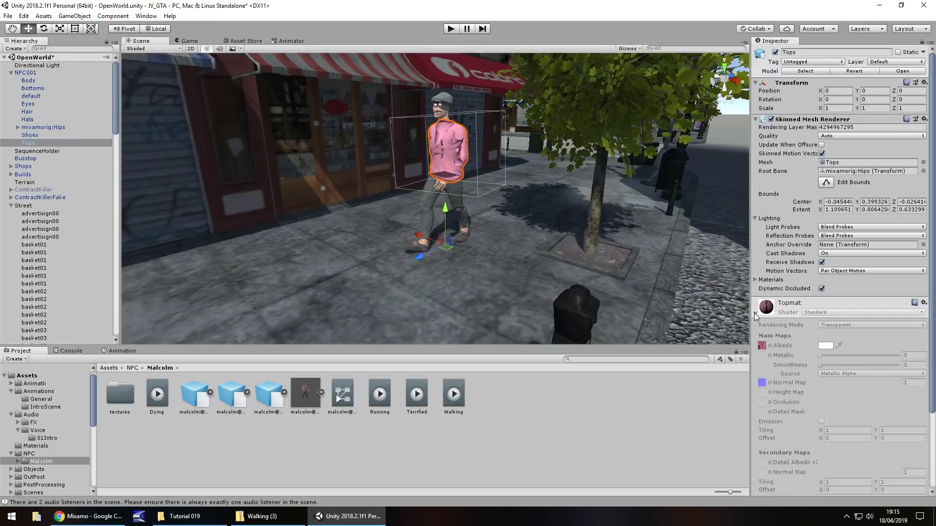
# Step: Set all six Malcolm materials, Bodymat through Topmat, to Opaque rendering mode
pyautogui.click(321, 393)
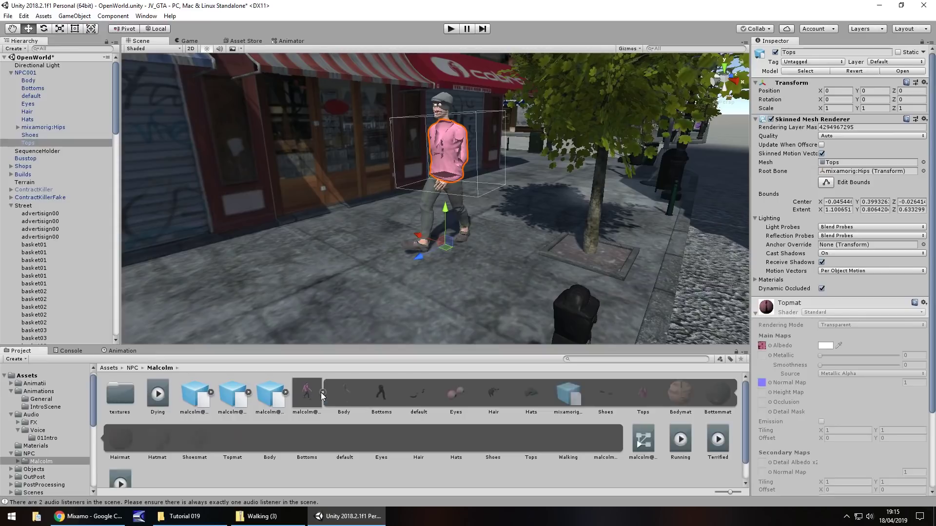
pyautogui.click(675, 396)
pyautogui.keyDown('shift'); pyautogui.click(230, 441); pyautogui.keyUp('shift')
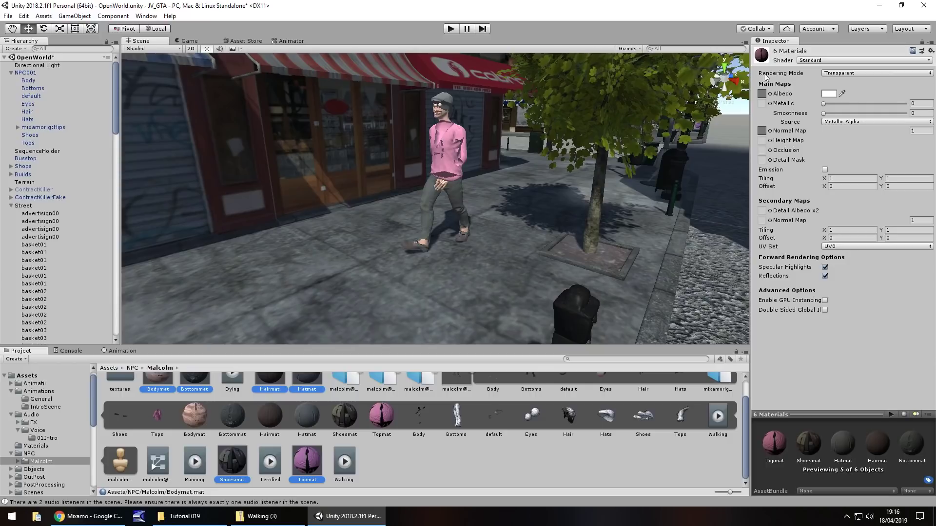
pyautogui.click(853, 73)
pyautogui.click(850, 84)
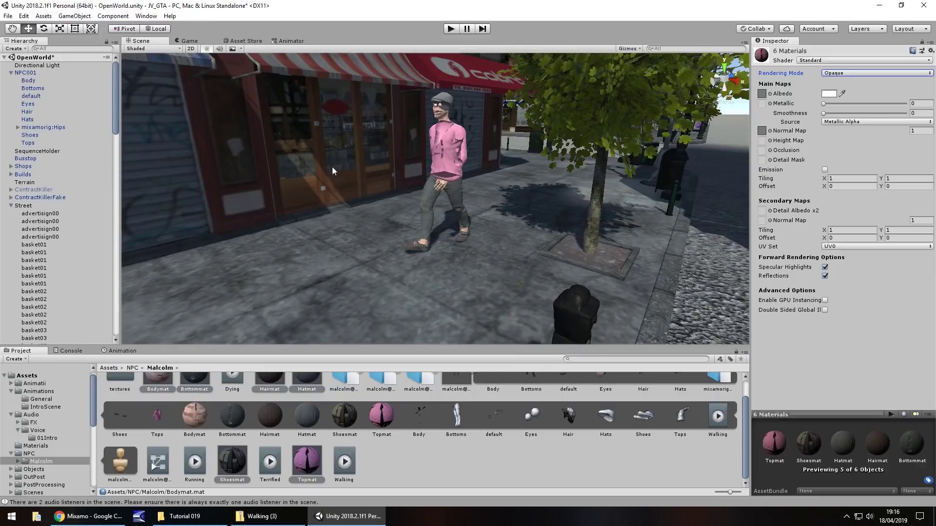
pyautogui.click(25, 81)
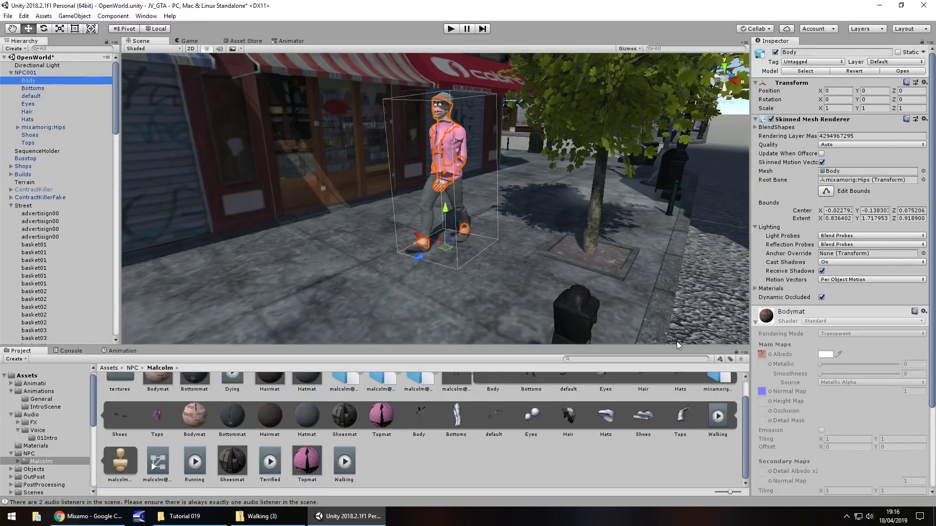
# Step: Apply Bodymat to the Body and default parts, and Bottommat to Bottoms
pyautogui.scroll(1, 446, 449)
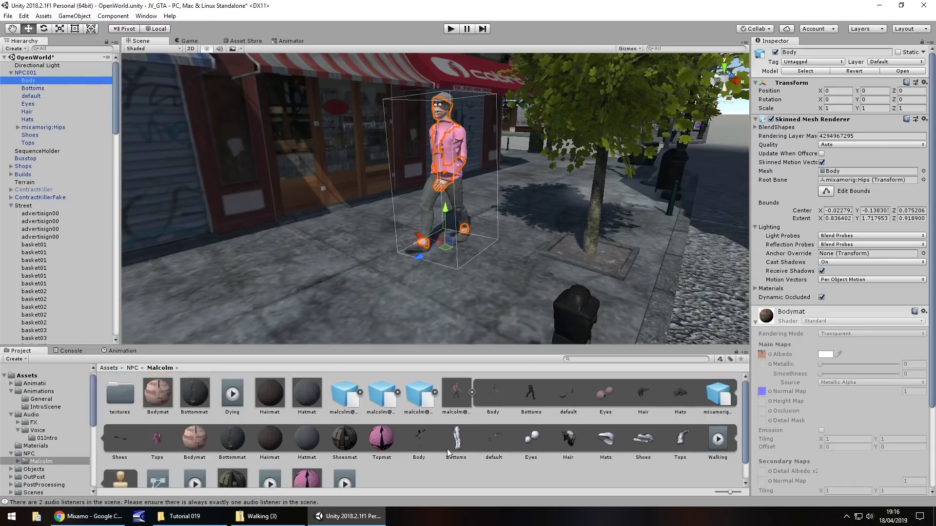
pyautogui.click(470, 392)
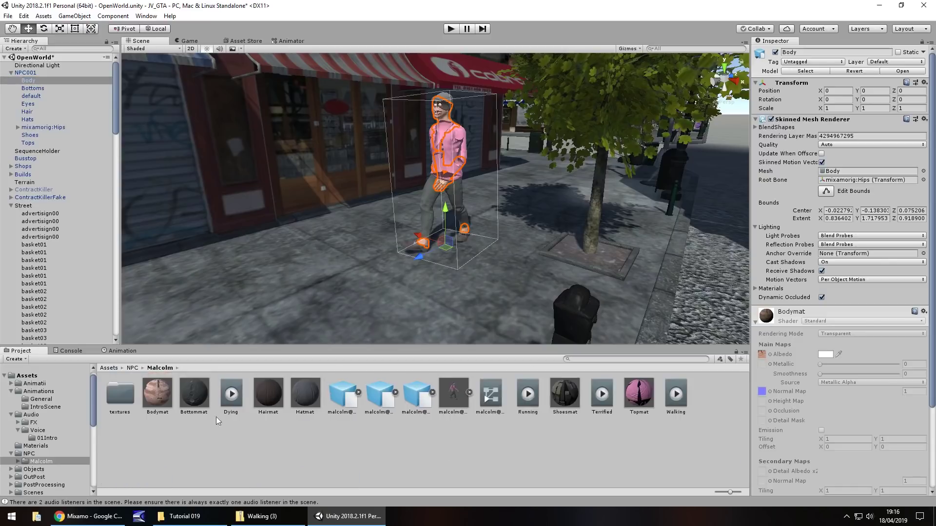
pyautogui.moveTo(56, 101); pyautogui.dragTo(31, 81)
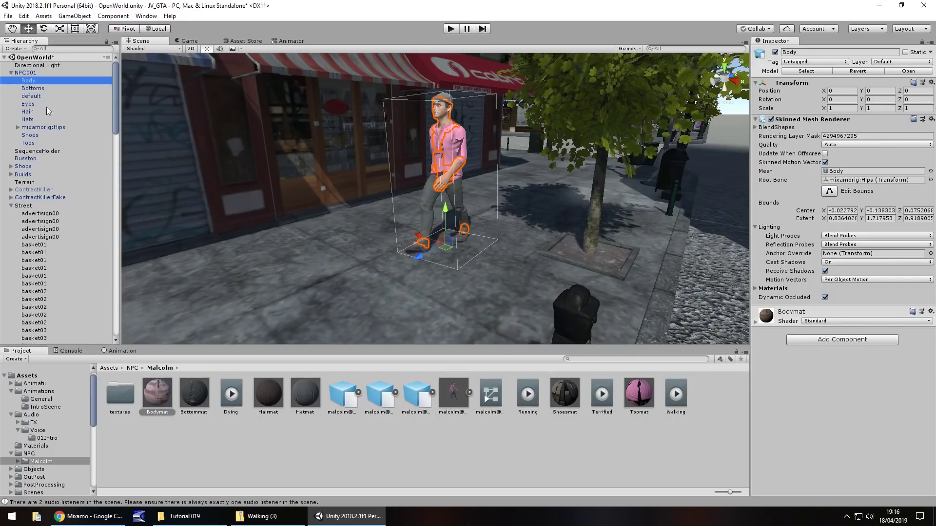
pyautogui.click(34, 89)
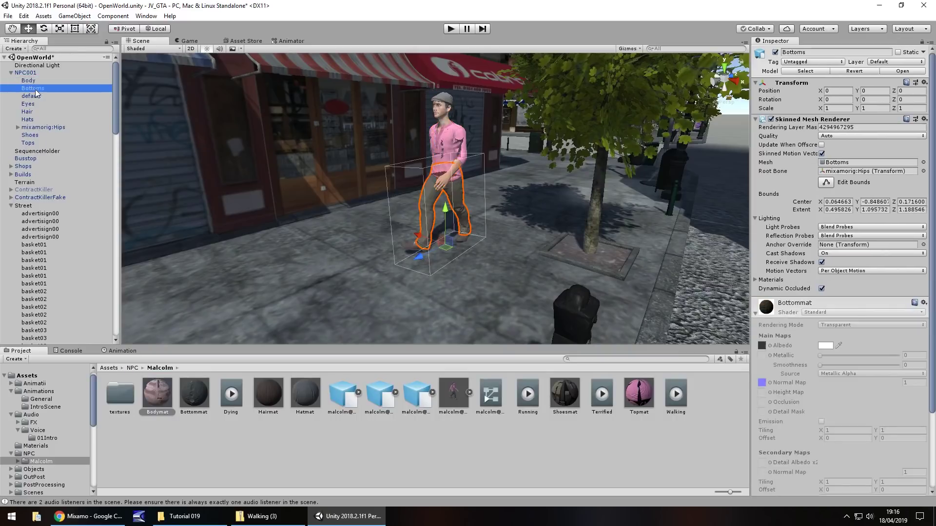
pyautogui.moveTo(197, 389); pyautogui.dragTo(74, 133)
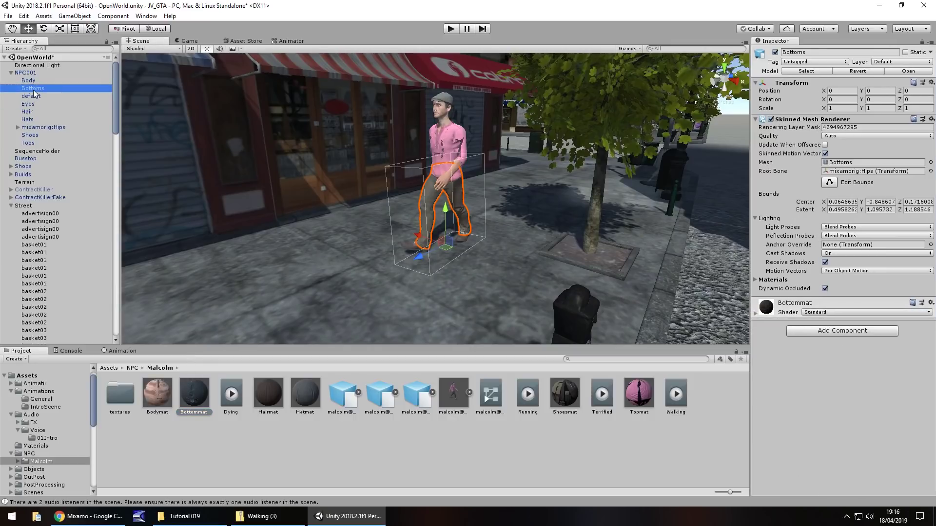
pyautogui.click(39, 97)
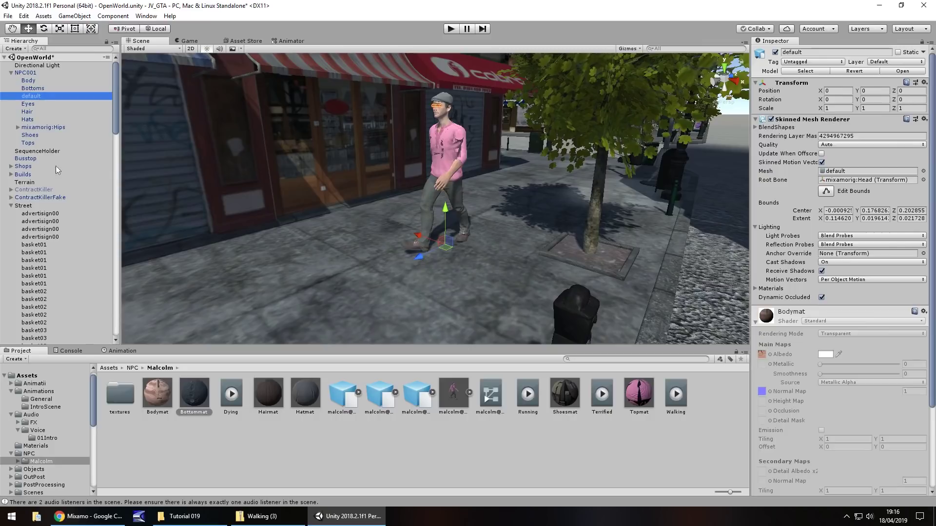
pyautogui.moveTo(148, 405); pyautogui.dragTo(34, 97)
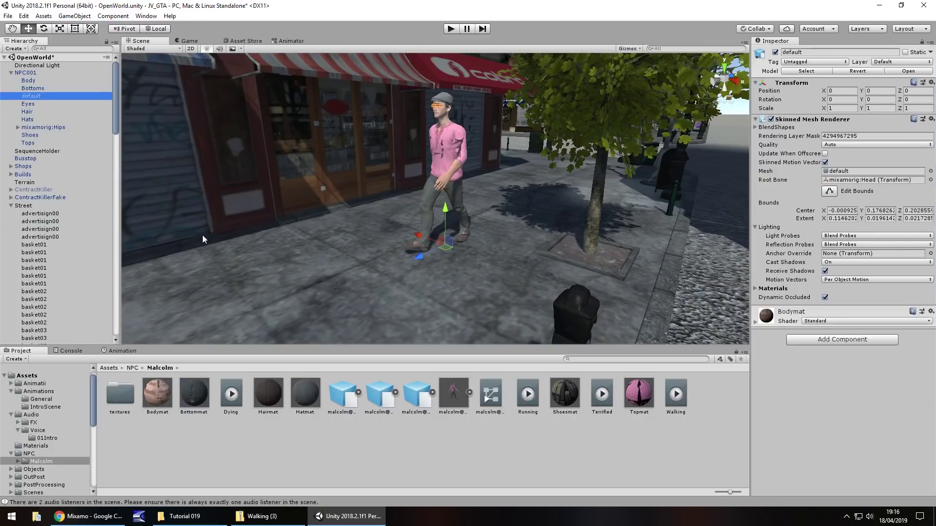
# Step: Apply Bodymat to Eyes, Hairmat to Hair, Hatmat to Hats, Shoesmat to Shoes, Topmat to Tops
pyautogui.click(29, 106)
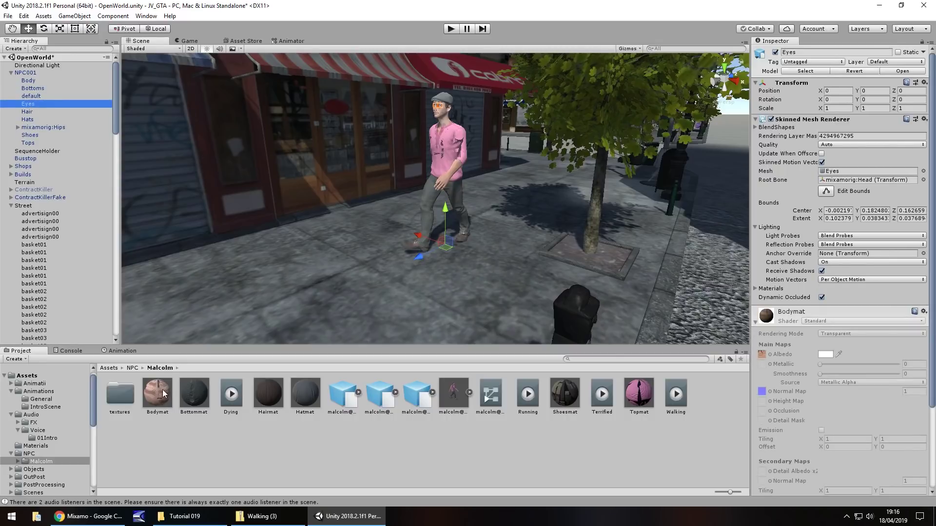
pyautogui.moveTo(163, 389); pyautogui.dragTo(43, 120)
pyautogui.moveTo(274, 393); pyautogui.dragTo(30, 112)
pyautogui.moveTo(293, 382); pyautogui.dragTo(28, 120)
pyautogui.moveTo(578, 399); pyautogui.dragTo(31, 138)
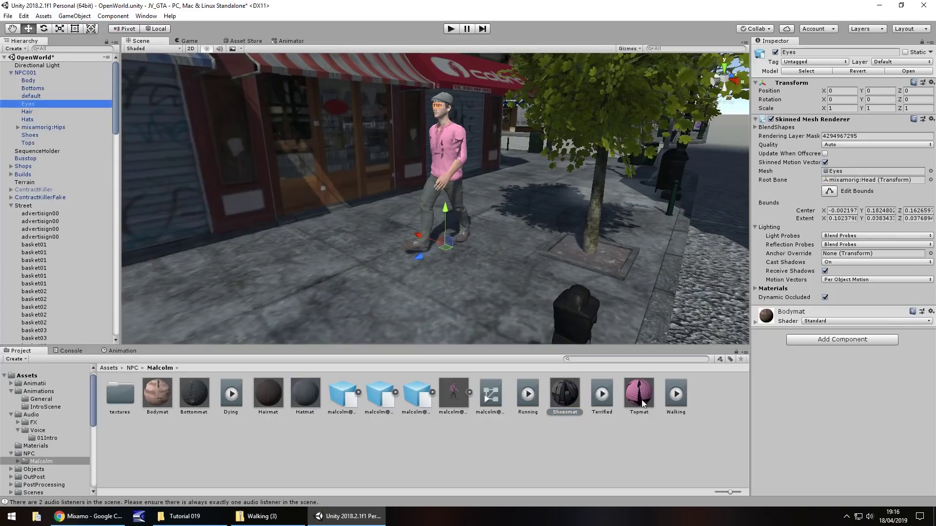
pyautogui.moveTo(639, 394); pyautogui.dragTo(29, 144)
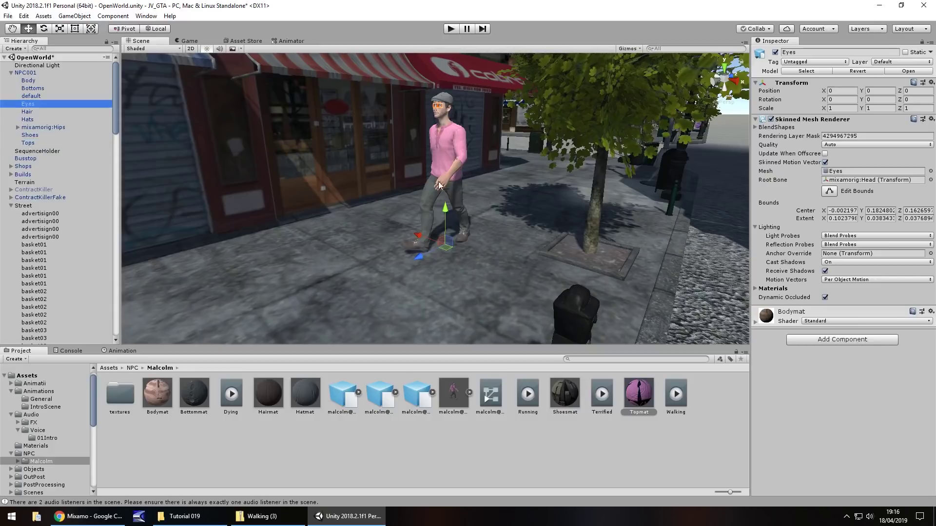
pyautogui.click(576, 201)
pyautogui.click(714, 276)
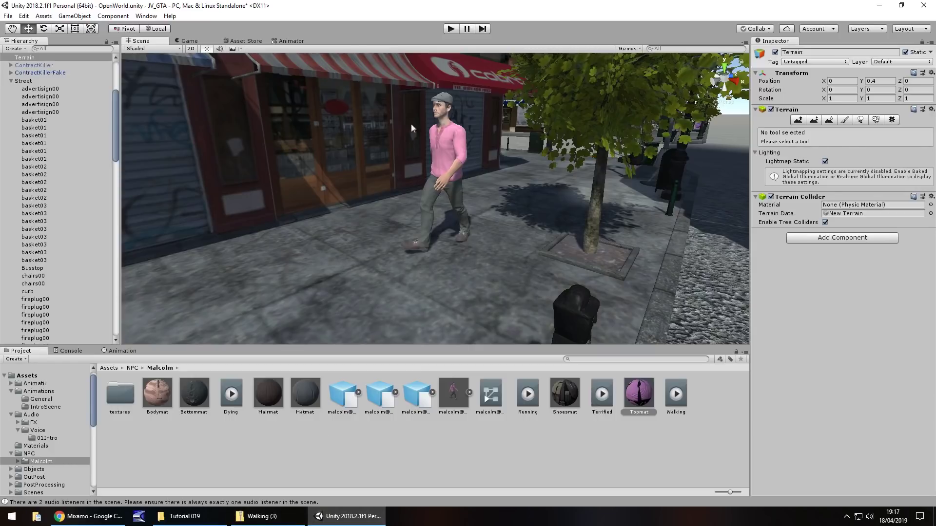
# Step: Play the game and orbit around the opaque Malcolm walking along the storefront sidewalk
pyautogui.click(450, 30)
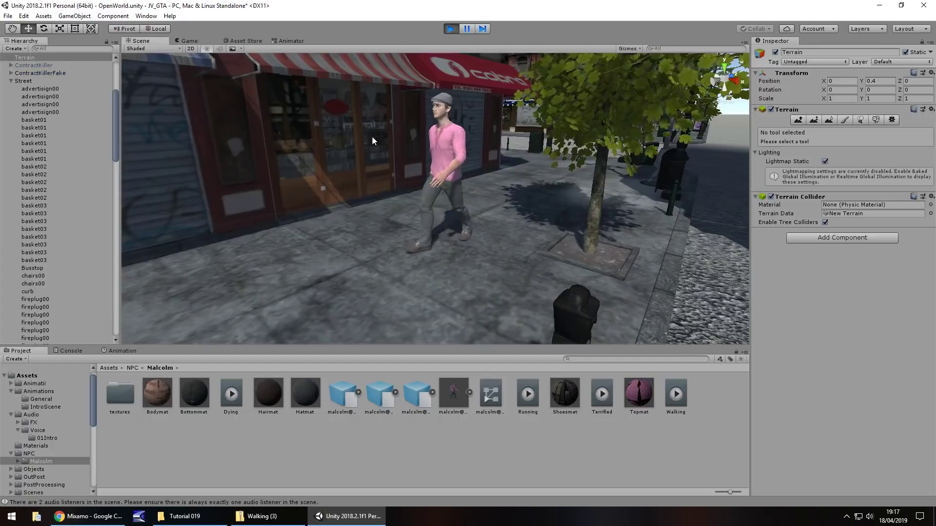
pyautogui.keyDown('alt'); pyautogui.moveTo(372, 137); pyautogui.dragTo(415, 159); pyautogui.keyUp('alt')
pyautogui.keyDown('alt'); pyautogui.moveTo(352, 139); pyautogui.dragTo(410, 188); pyautogui.keyUp('alt')
pyautogui.keyDown('alt'); pyautogui.moveTo(346, 203); pyautogui.dragTo(295, 186); pyautogui.keyUp('alt')
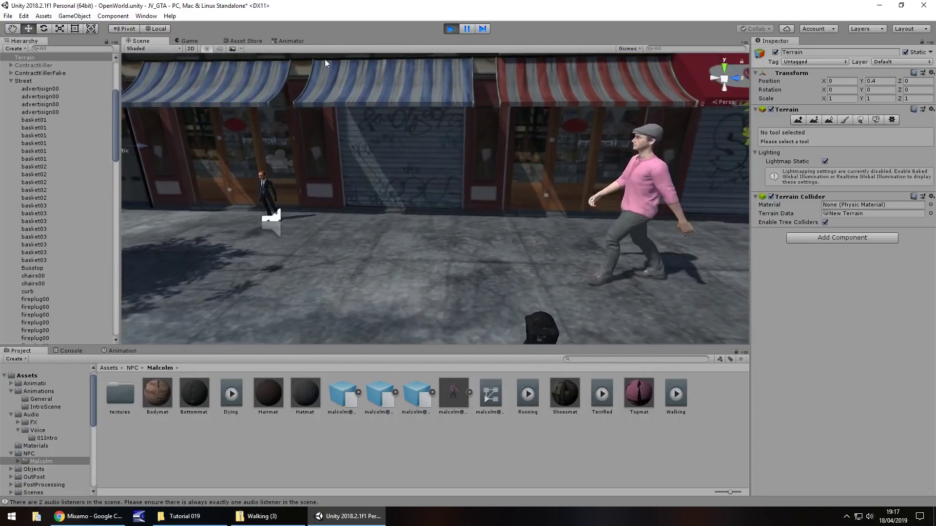
# Step: Stop the game, set ContractKiller and ContractKillerFake scale to 3 on X, Y, Z, and replay
pyautogui.click(451, 28)
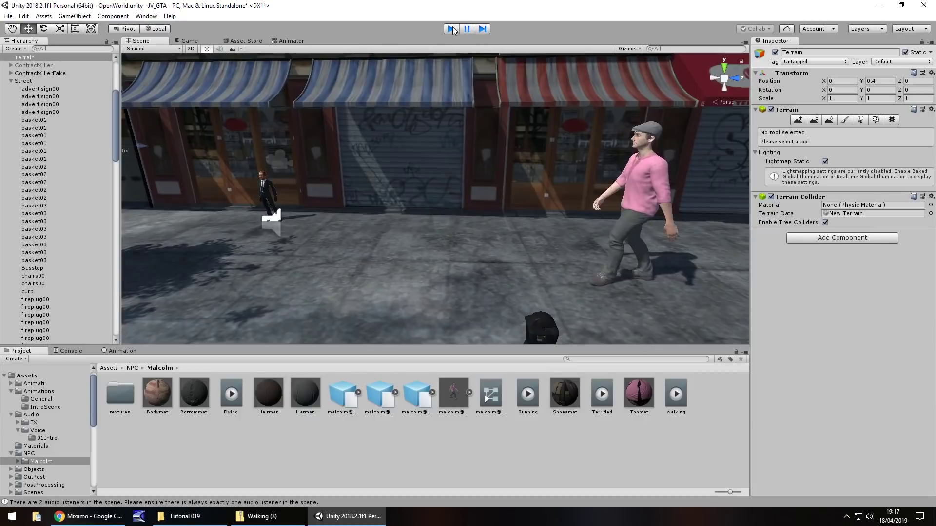
pyautogui.click(42, 73)
pyautogui.keyDown('ctrl'); pyautogui.click(43, 66); pyautogui.keyUp('ctrl')
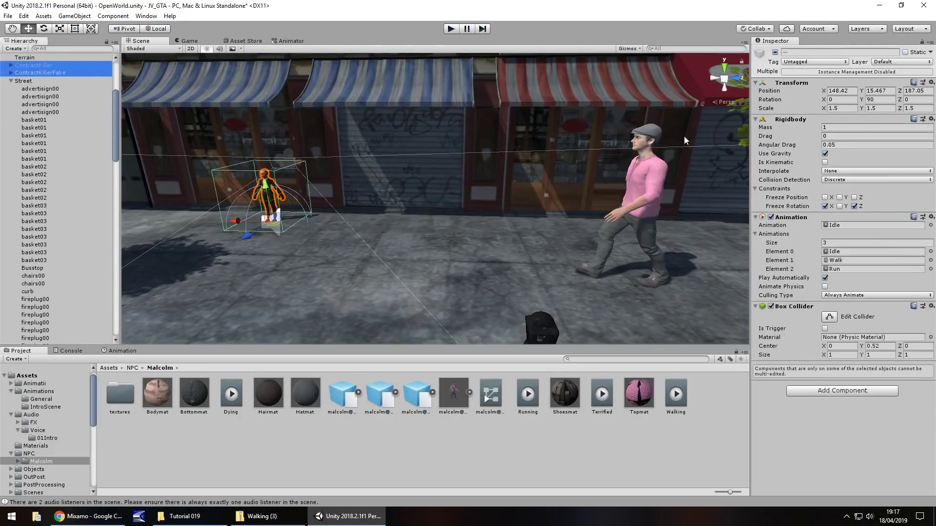
pyautogui.click(843, 108)
pyautogui.write('3')
pyautogui.press('Tab')
pyautogui.write('3')
pyautogui.click(921, 108)
pyautogui.write('3')
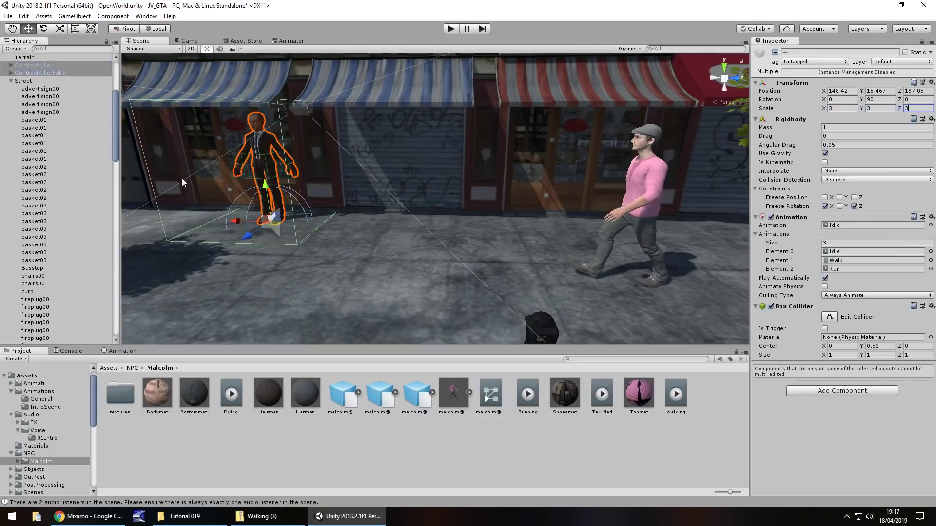
pyautogui.click(452, 30)
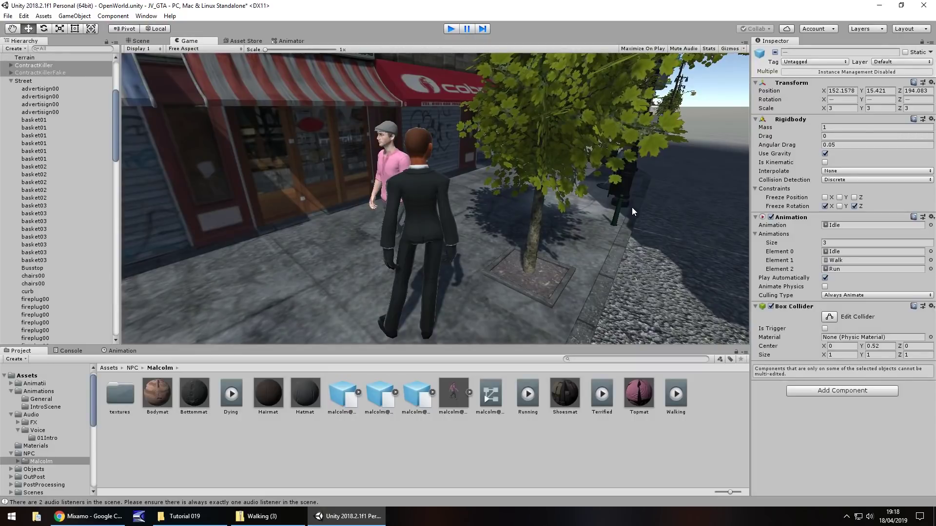
# Step: Stop the play test, select ContractKiller, then clear the selection
pyautogui.hotkey('ctrl', 'p')
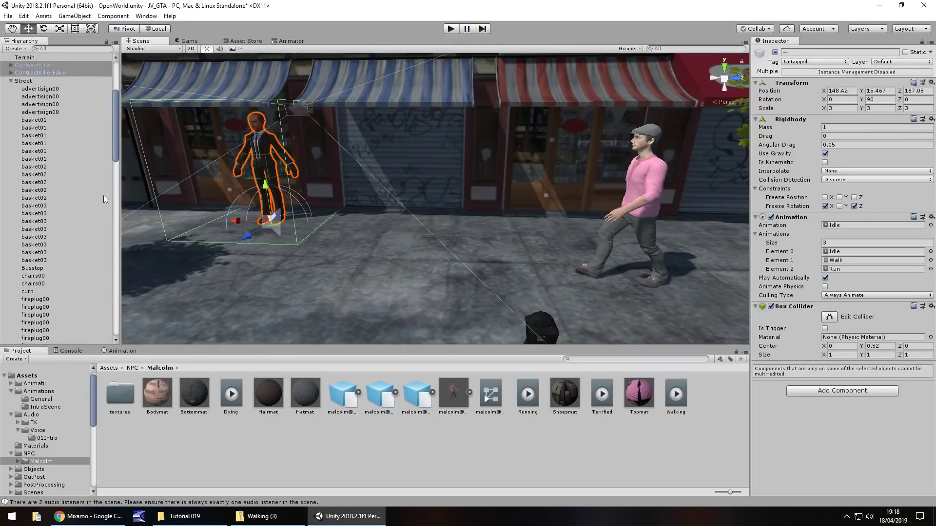
pyautogui.click(36, 64)
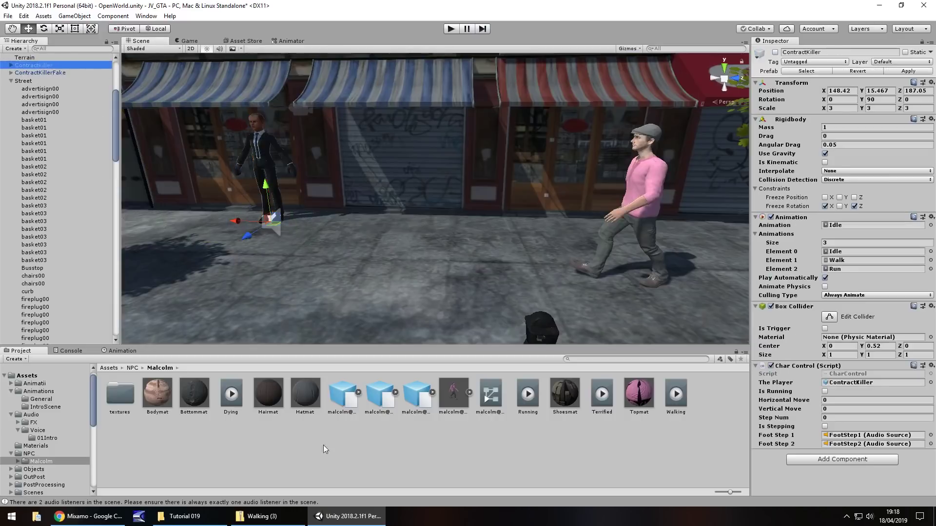
pyautogui.click(378, 459)
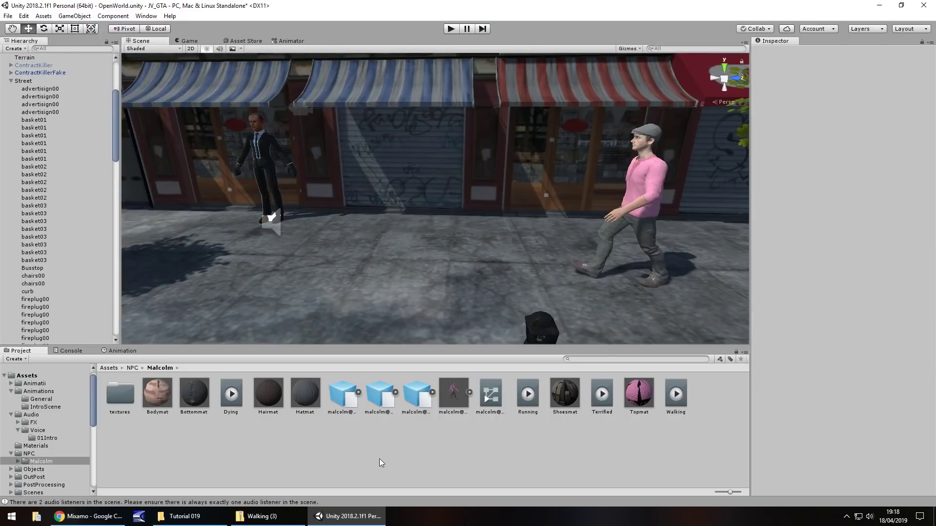